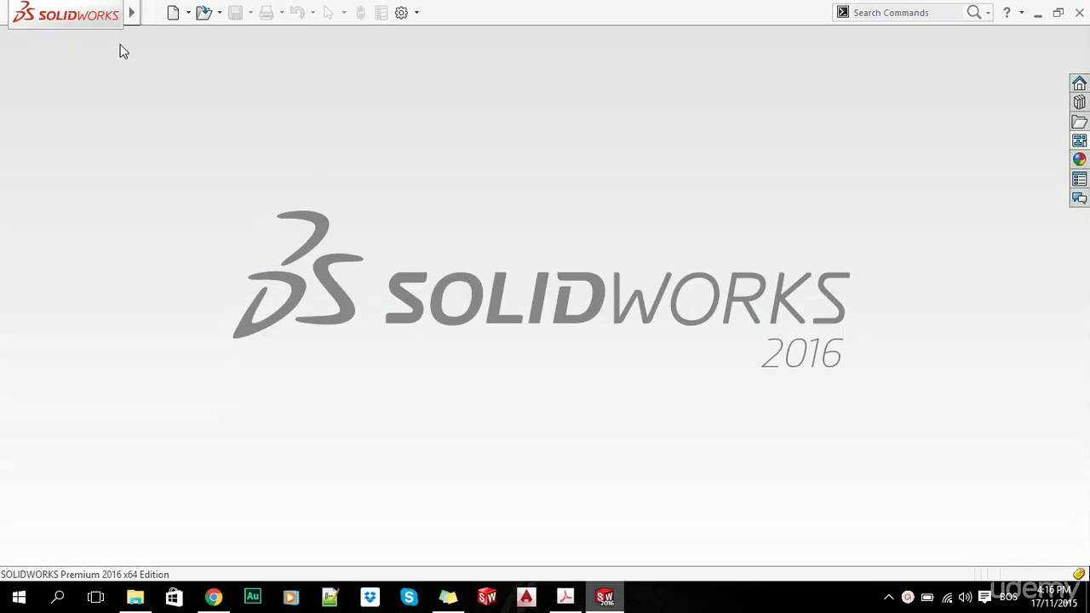
Create a new drawing document on an A3 (ISO) sheet.
{"action": "left_click", "coordinate": [152, 12]}
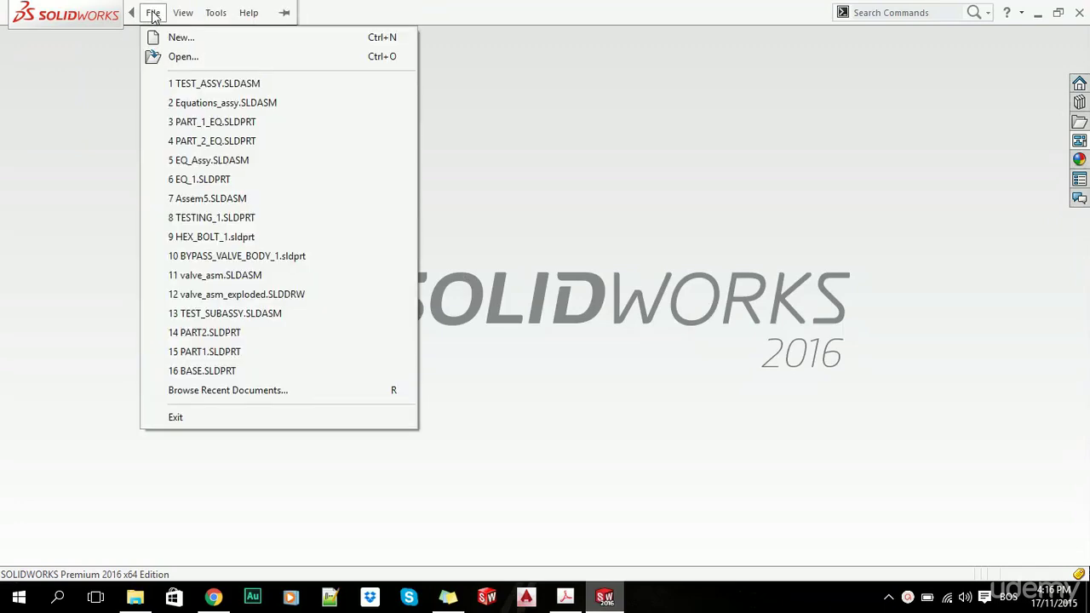
{"action": "left_click", "coordinate": [156, 36]}
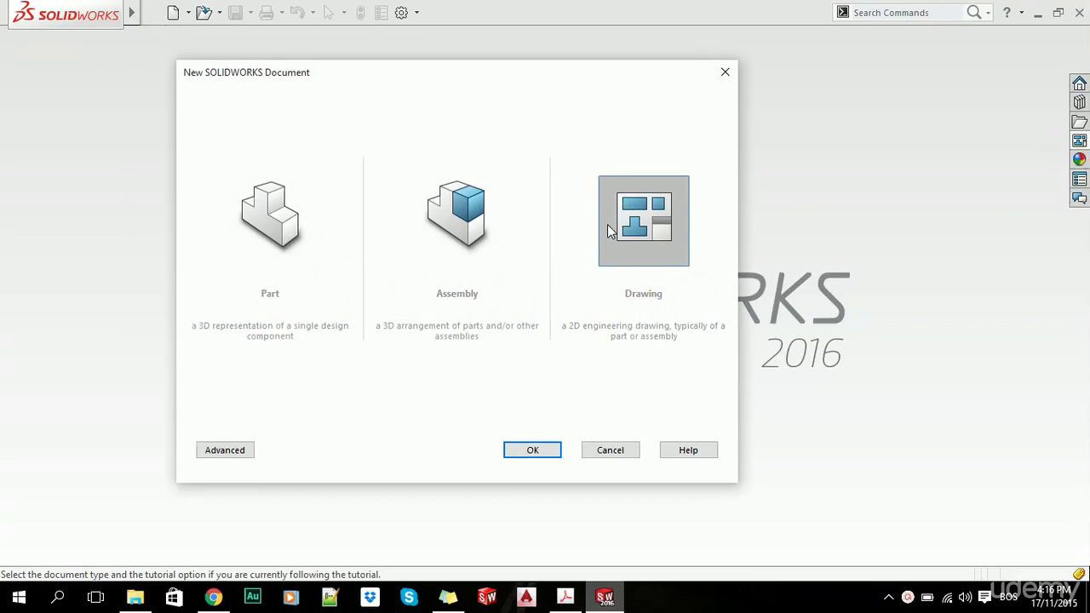
{"action": "left_click", "coordinate": [523, 453]}
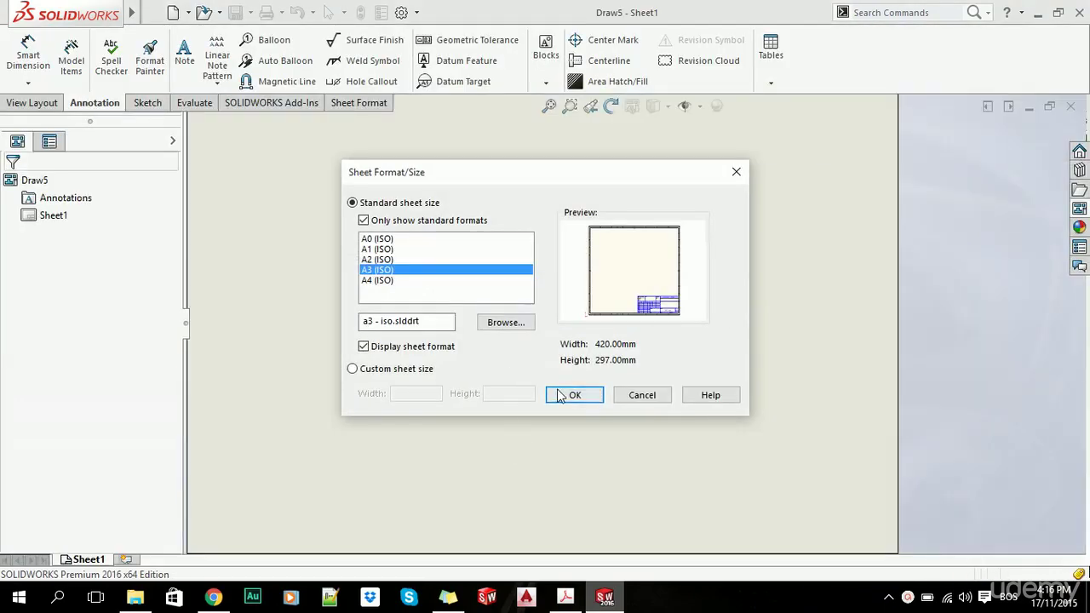
{"action": "left_click", "coordinate": [560, 395]}
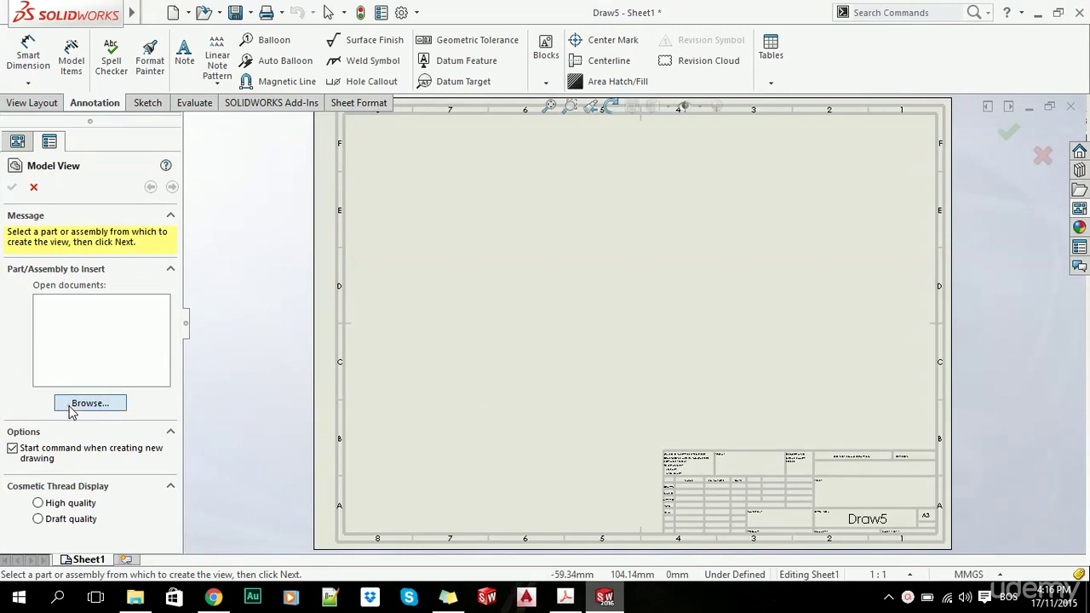
Insert TEST_ASSY.SLDASM as front, right, top and isometric views.
{"action": "left_click", "coordinate": [72, 405]}
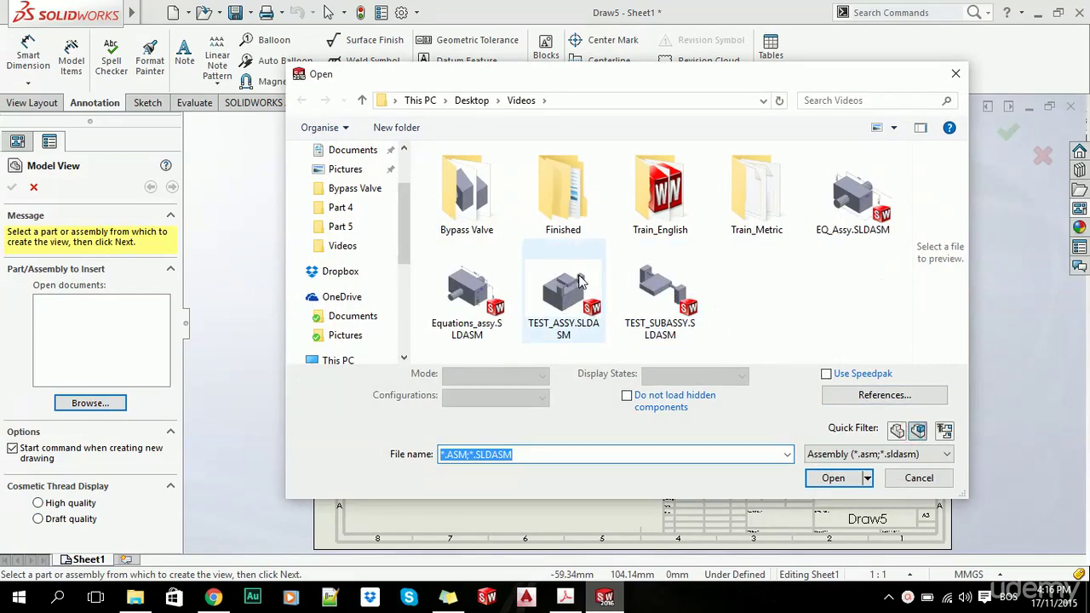
{"action": "left_click", "coordinate": [579, 289]}
{"action": "left_click", "coordinate": [825, 479]}
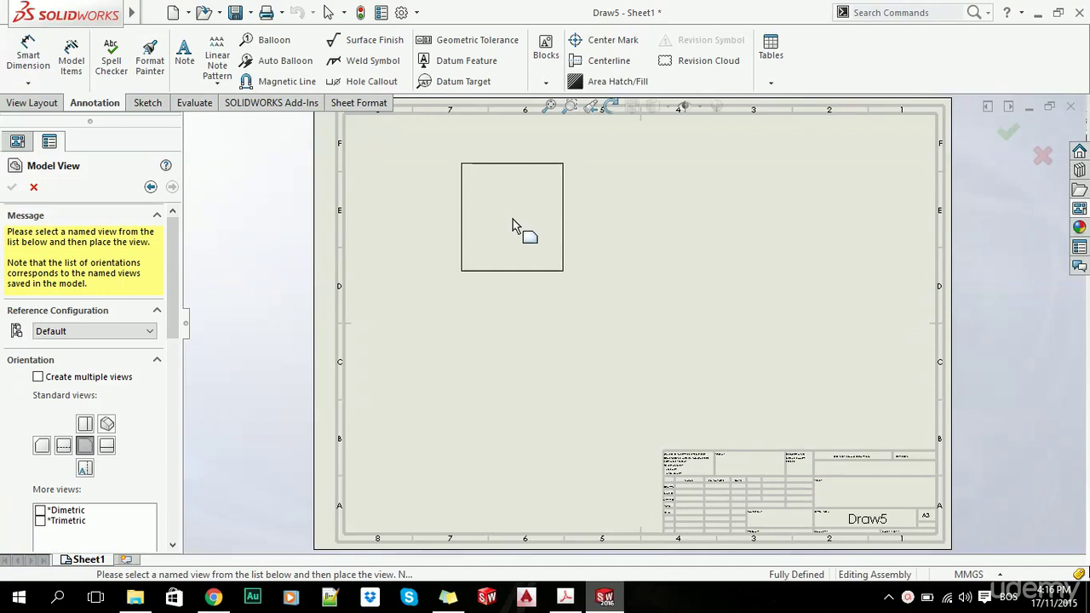
{"action": "left_click", "coordinate": [38, 379]}
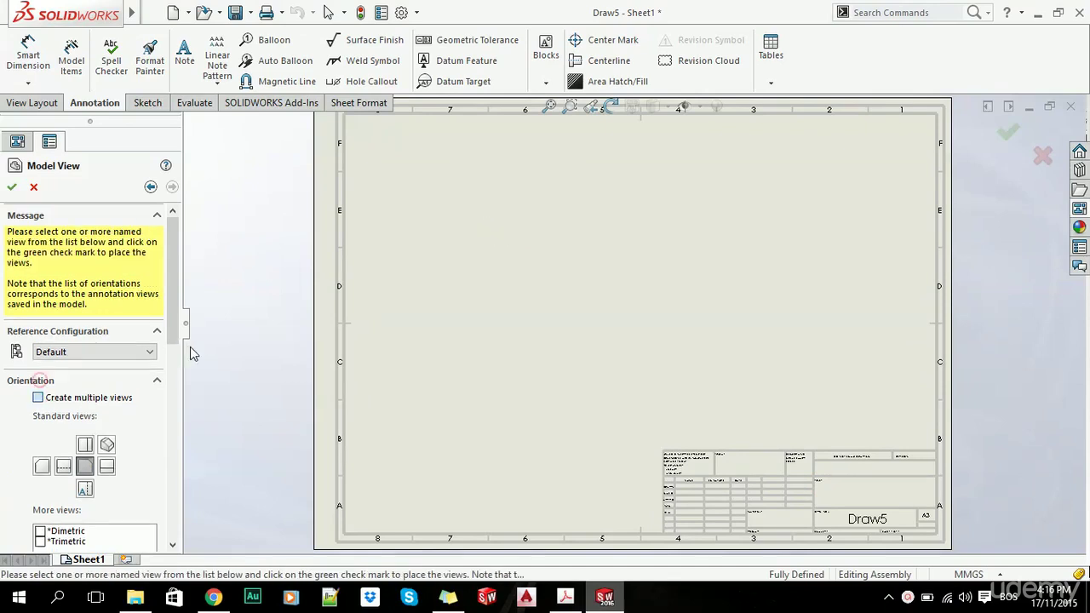
{"action": "left_click", "coordinate": [103, 464]}
{"action": "left_click", "coordinate": [87, 446]}
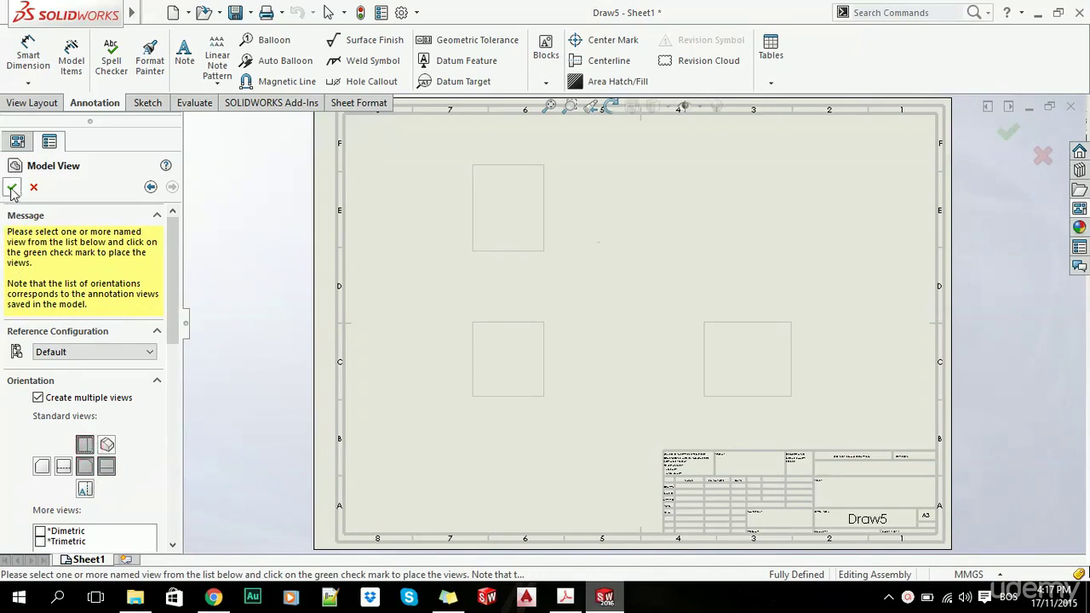
{"action": "left_click", "coordinate": [109, 445]}
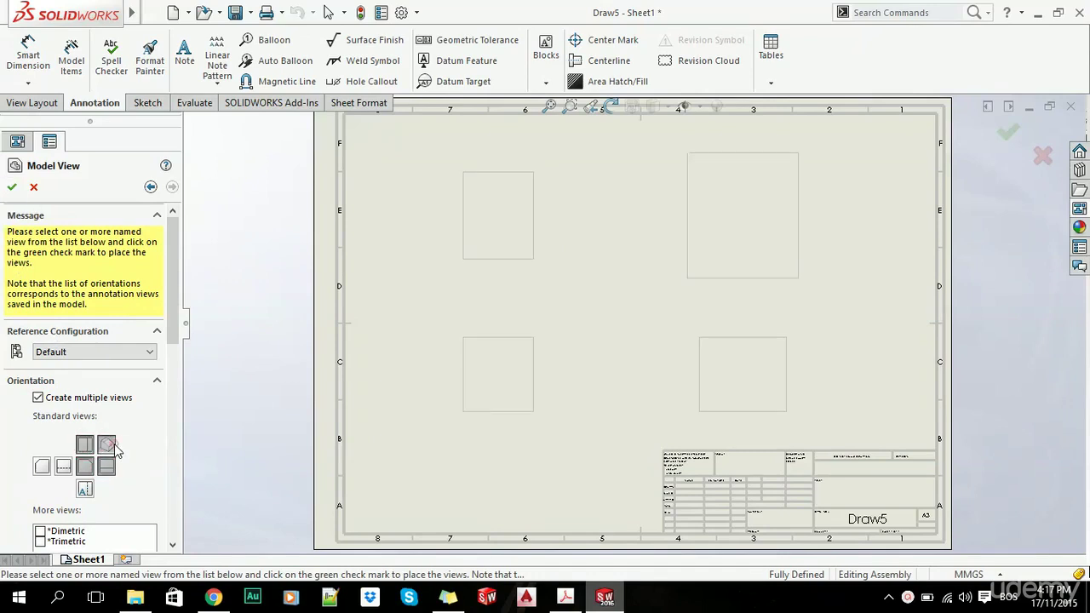
{"action": "left_click", "coordinate": [11, 187]}
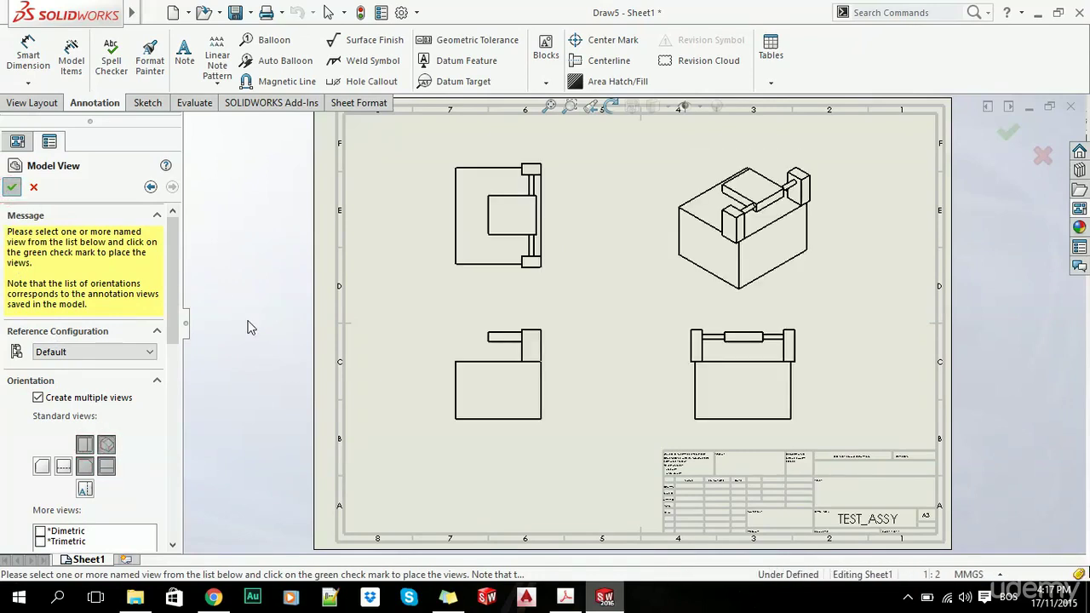
Switch the drawing's unit system from MMGS to IPS (inches).
{"action": "scroll", "coordinate": [701, 324], "scroll_direction": "up", "scroll_amount": 2}
{"action": "scroll", "coordinate": [673, 320], "scroll_direction": "down", "scroll_amount": 2}
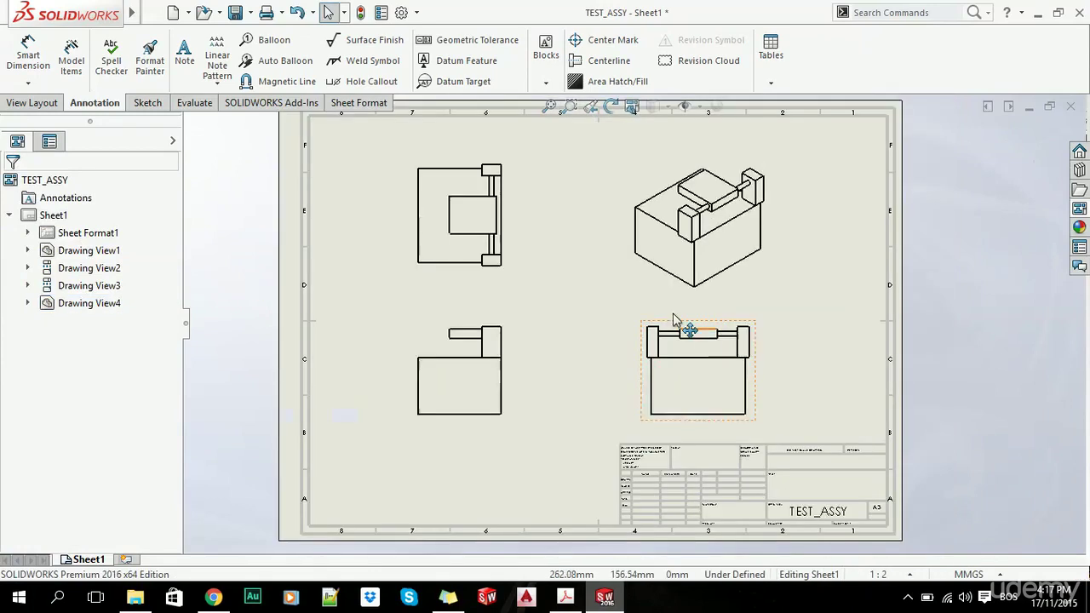
{"action": "left_click", "coordinate": [225, 173]}
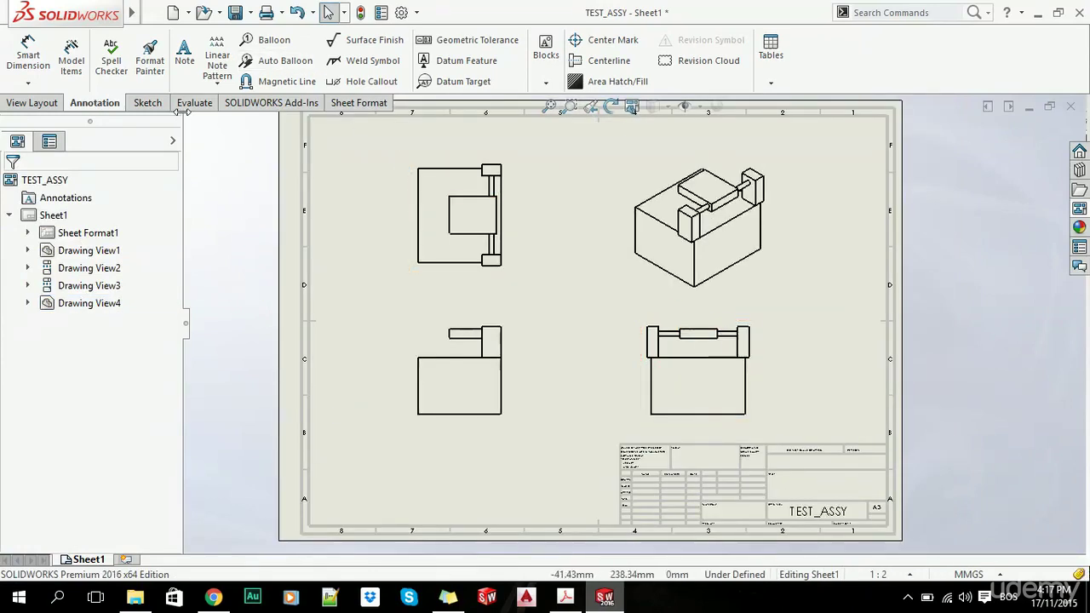
{"action": "left_click", "coordinate": [28, 55]}
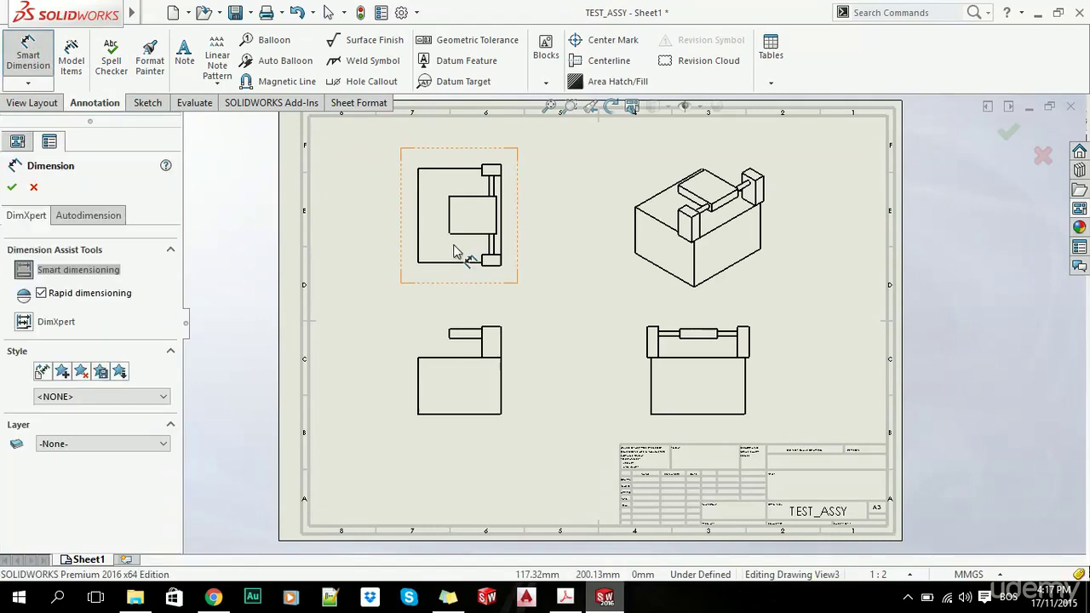
{"action": "scroll", "coordinate": [454, 251], "scroll_direction": "down", "scroll_amount": 1}
{"action": "left_click", "coordinate": [423, 202]}
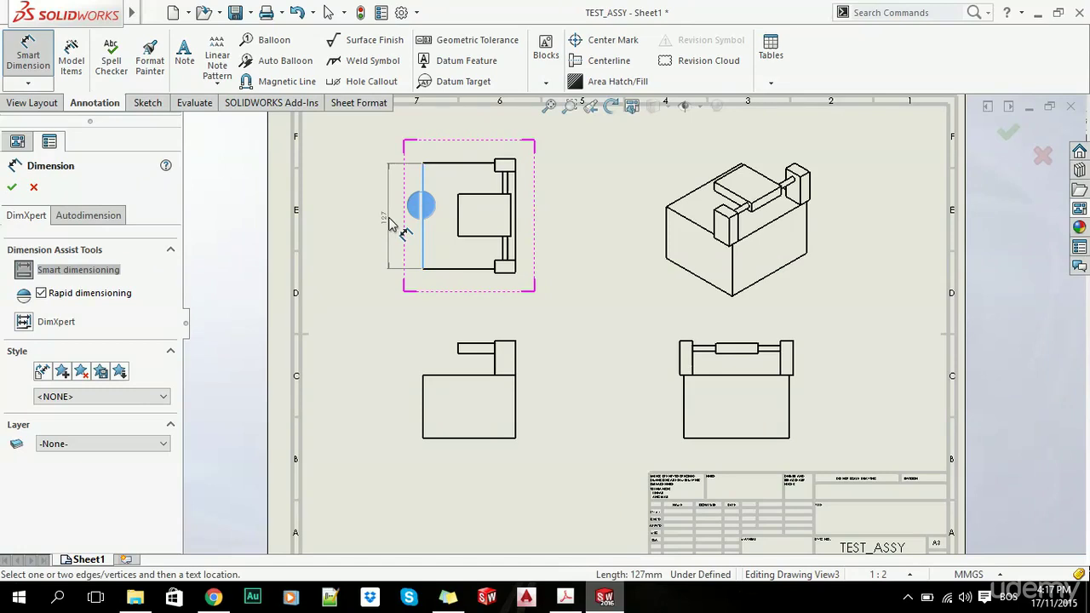
{"action": "key", "text": "Escape"}
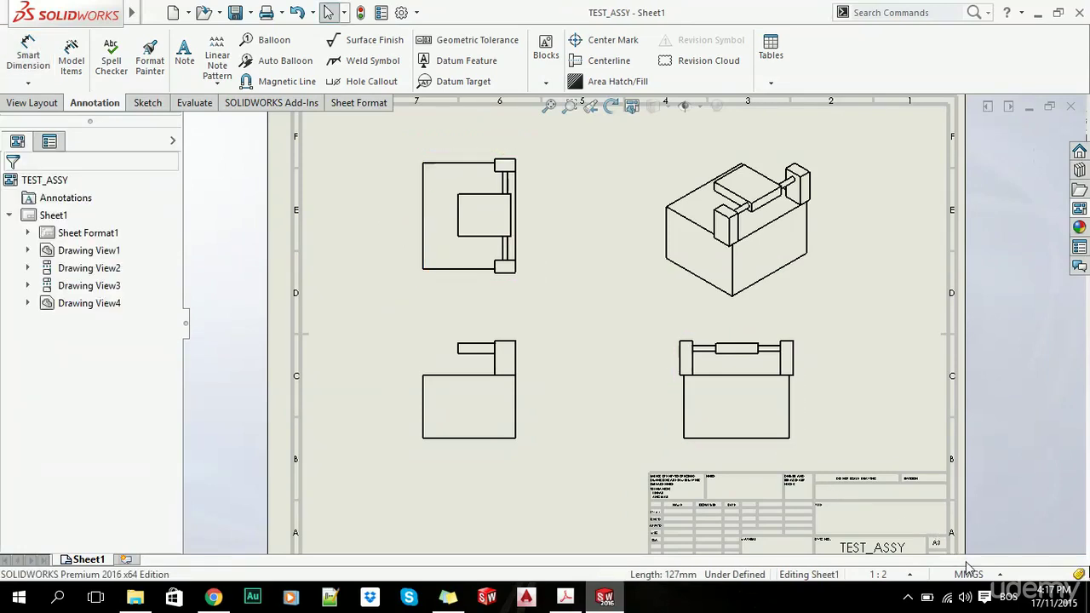
{"action": "left_click", "coordinate": [968, 573]}
{"action": "left_click", "coordinate": [938, 526]}
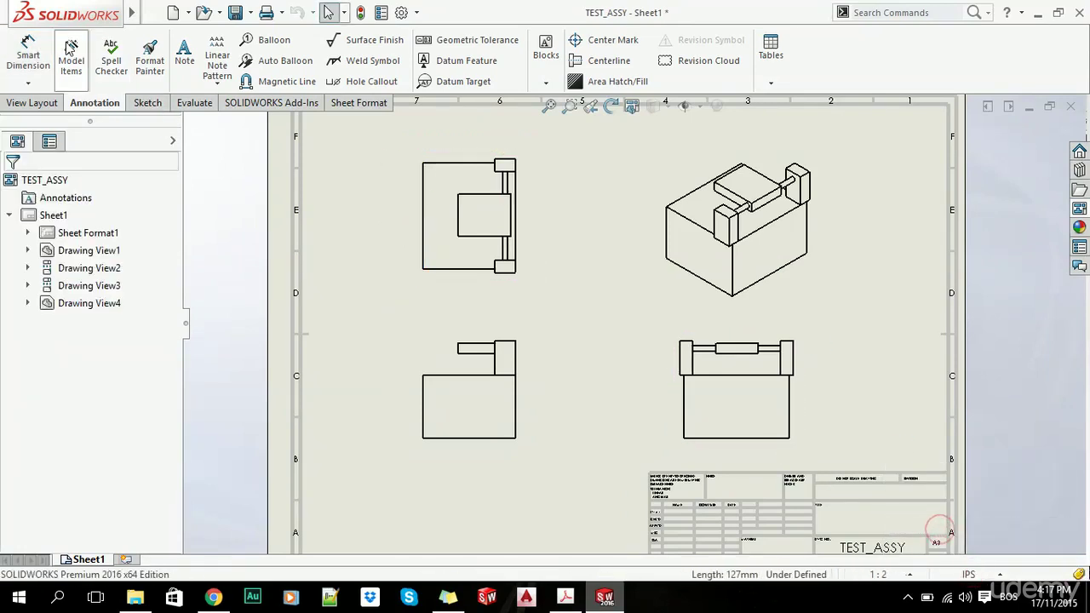
Dimension the upper-left view's left edge with a 5.00 height.
{"action": "left_click", "coordinate": [28, 53]}
{"action": "left_click", "coordinate": [424, 204]}
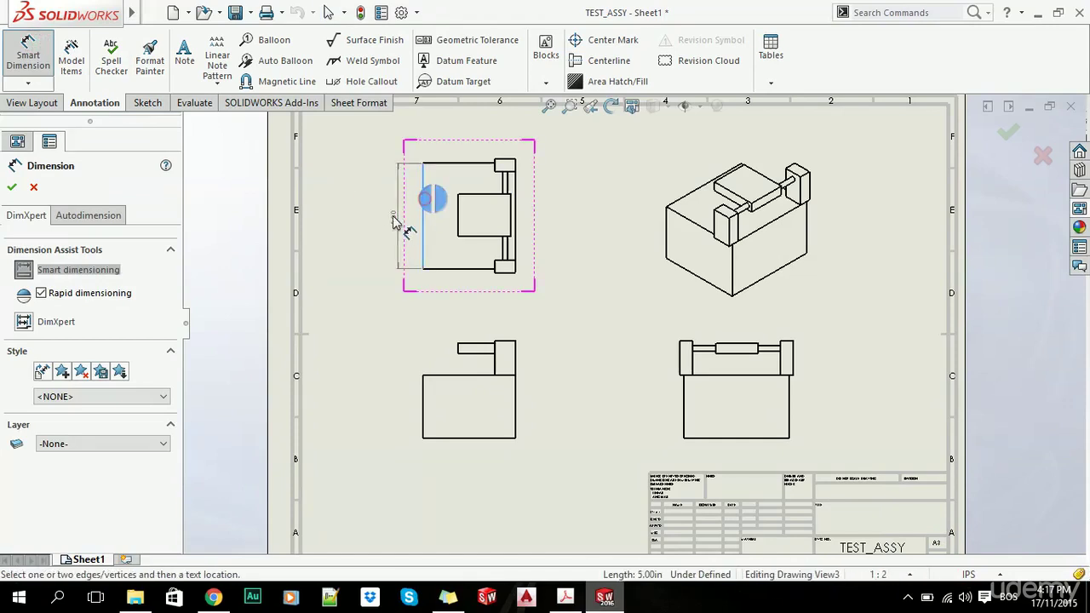
{"action": "left_click", "coordinate": [392, 223]}
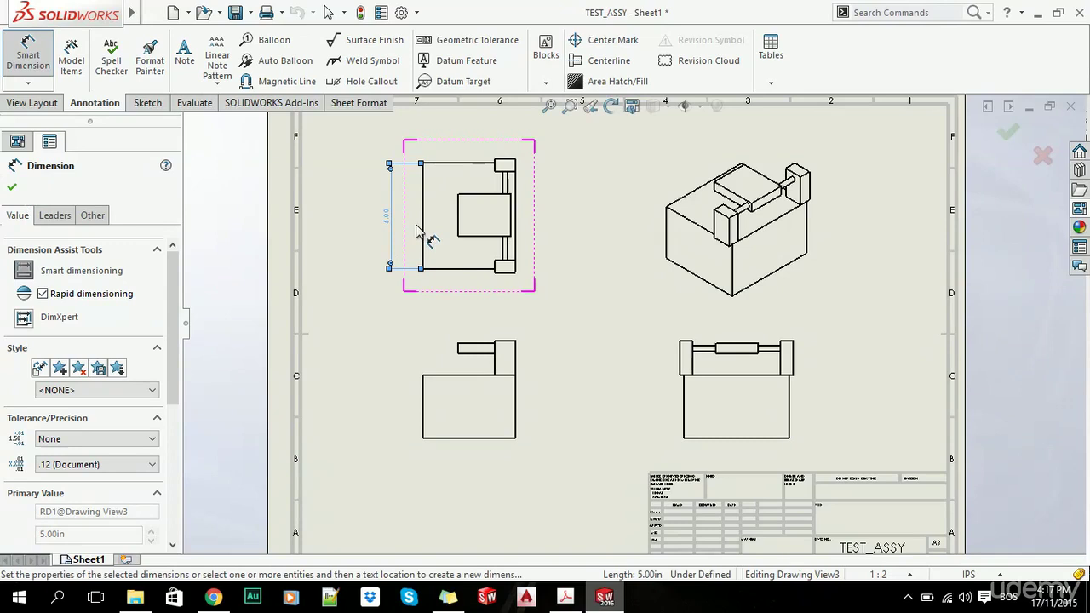
{"action": "scroll", "coordinate": [357, 212], "scroll_direction": "down", "scroll_amount": 1}
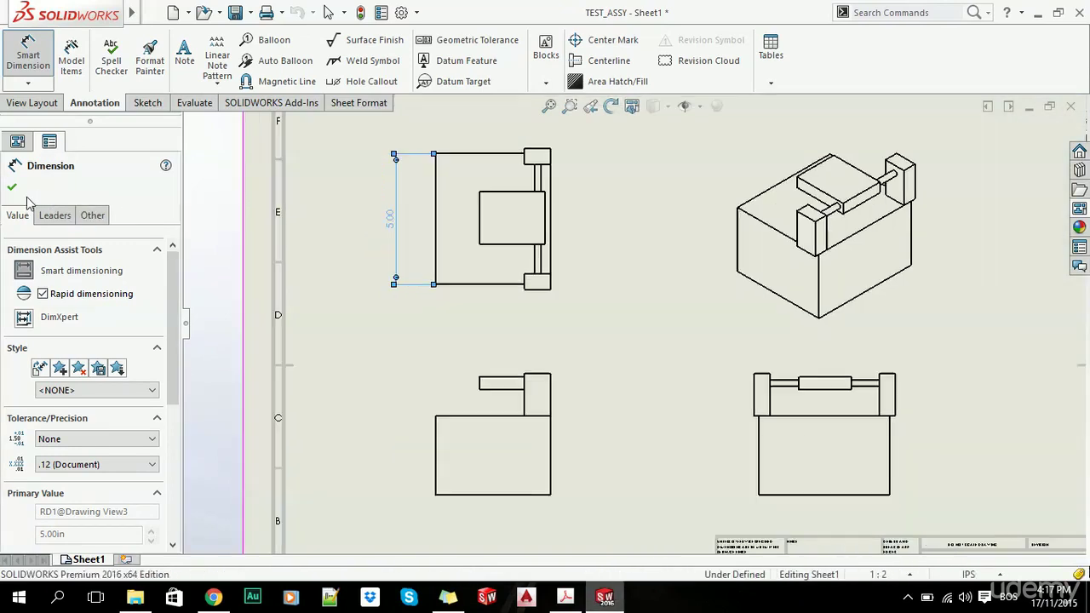
{"action": "left_click", "coordinate": [10, 188]}
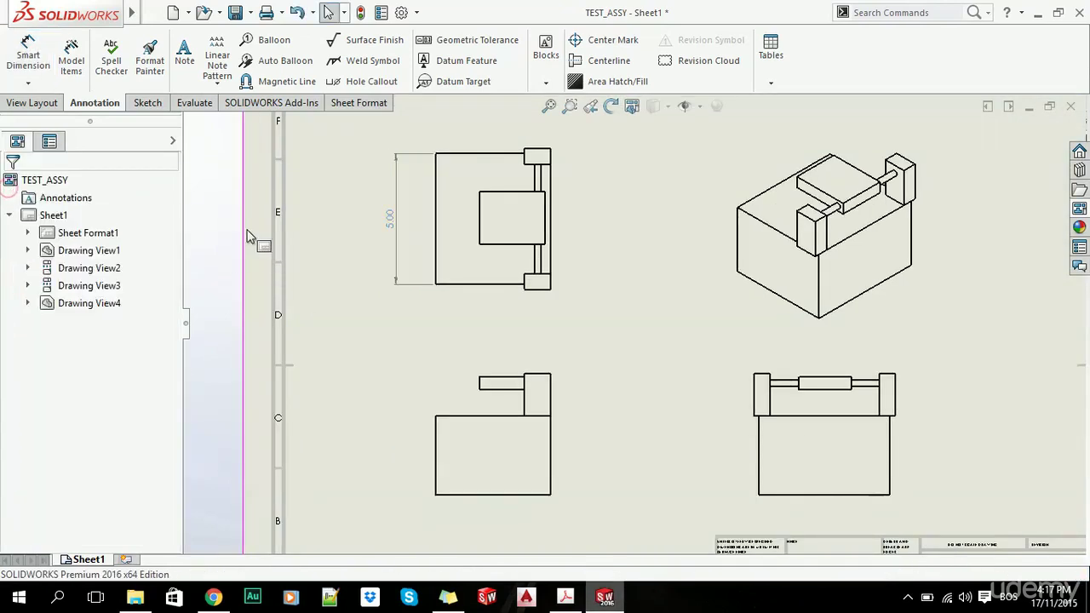
Dimension the lower-left view's bottom edge with a 4.40 width.
{"action": "left_click", "coordinate": [28, 53]}
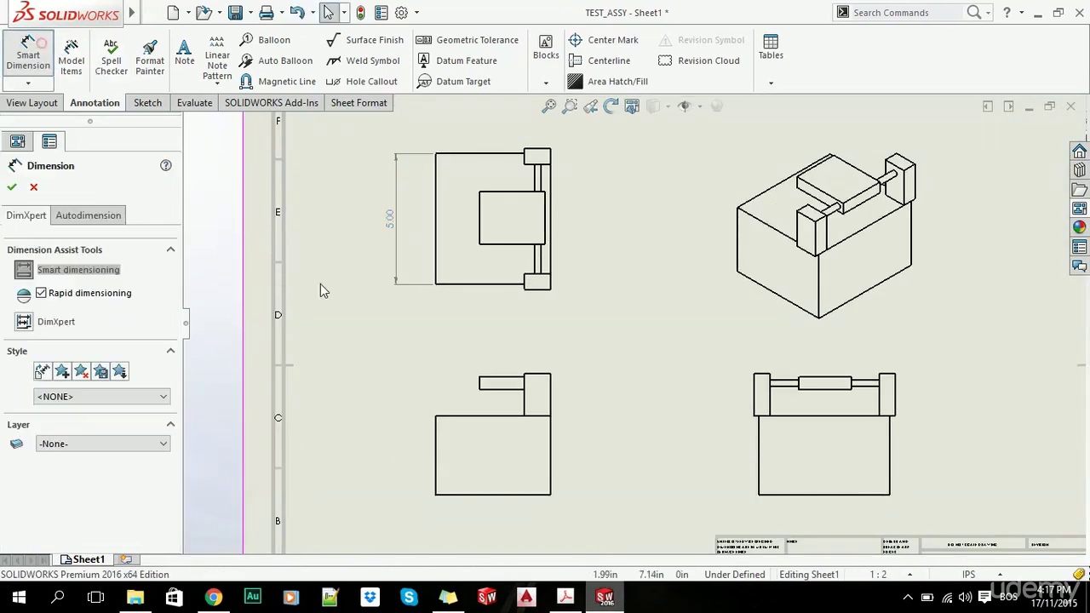
{"action": "left_click", "coordinate": [501, 496]}
{"action": "key", "text": "f"}
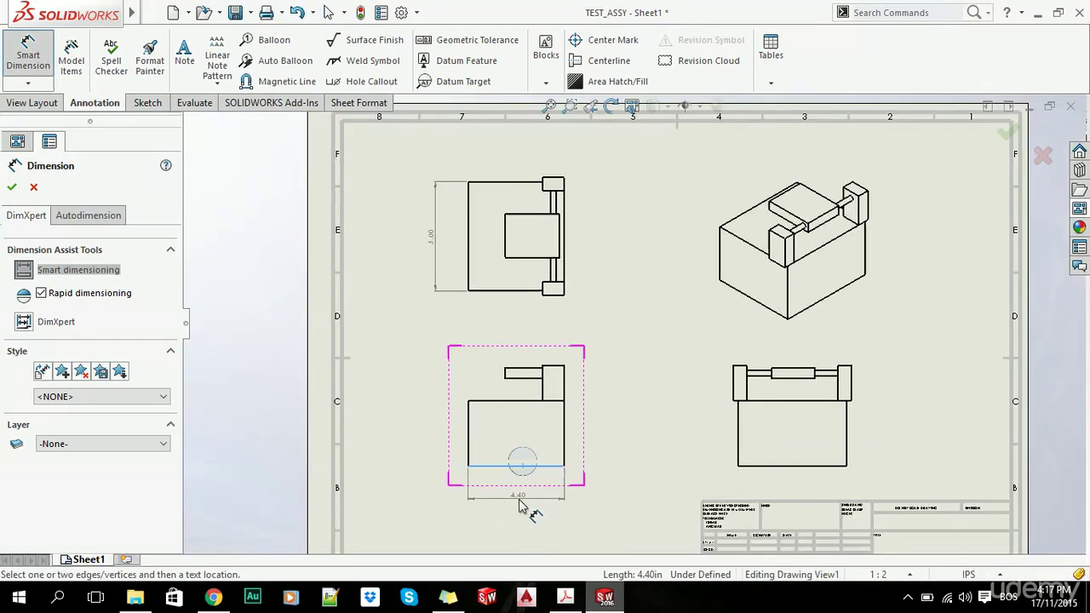
{"action": "left_click", "coordinate": [518, 498]}
{"action": "left_click", "coordinate": [269, 243]}
{"action": "key", "text": "Escape"}
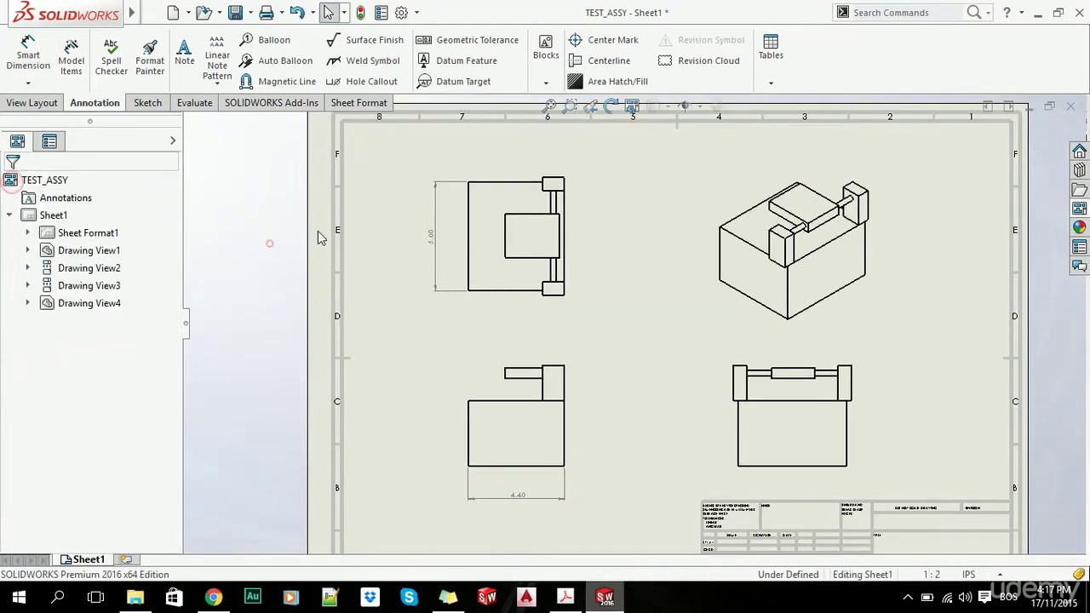
Measure the rod's top and bottom edges in the lower-right view as a Ø0.25 diameter.
{"action": "scroll", "coordinate": [821, 267], "scroll_direction": "up", "scroll_amount": 2}
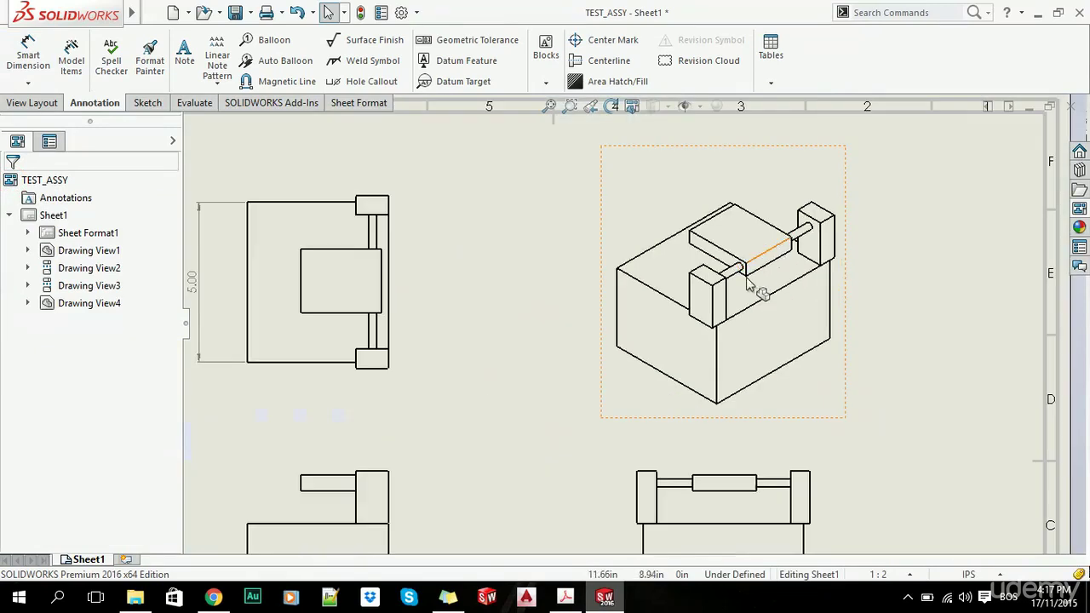
{"action": "key", "text": "f"}
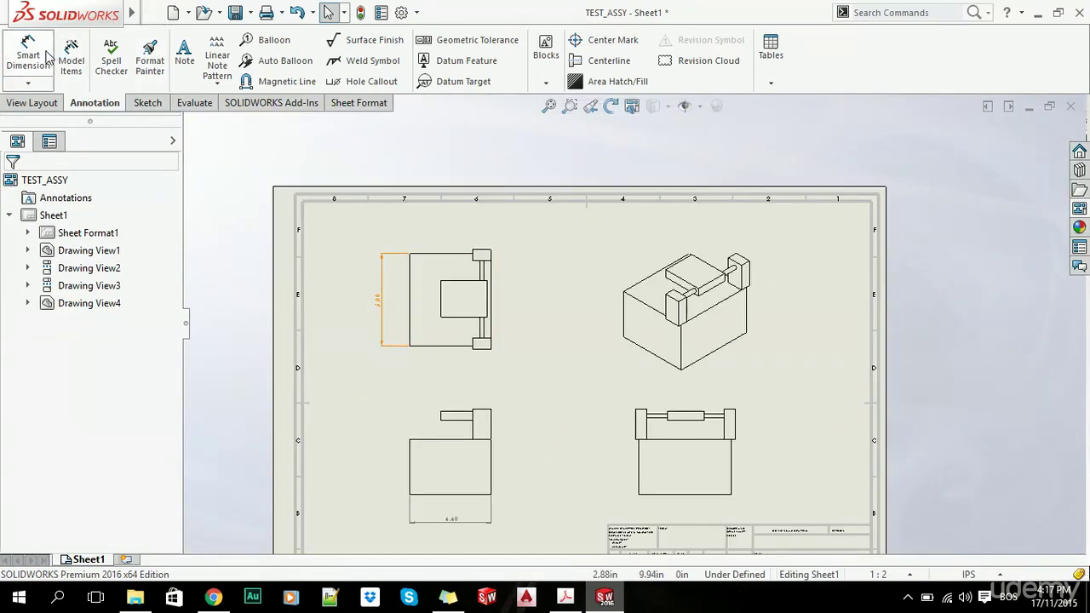
{"action": "left_click", "coordinate": [28, 53]}
{"action": "scroll", "coordinate": [547, 425], "scroll_direction": "down", "scroll_amount": 3}
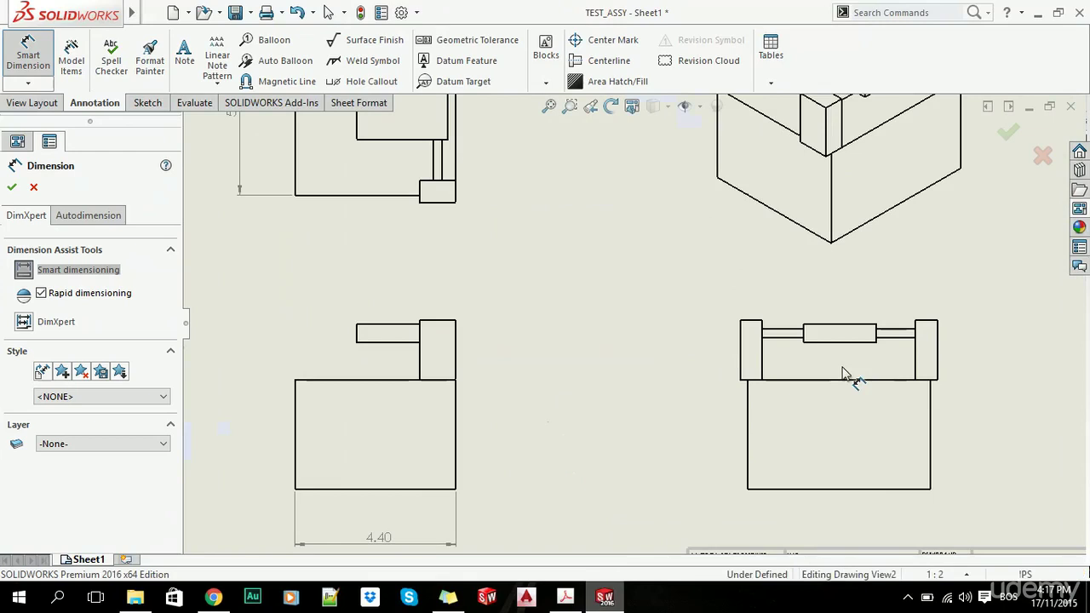
{"action": "scroll", "coordinate": [777, 372], "scroll_direction": "down", "scroll_amount": 2}
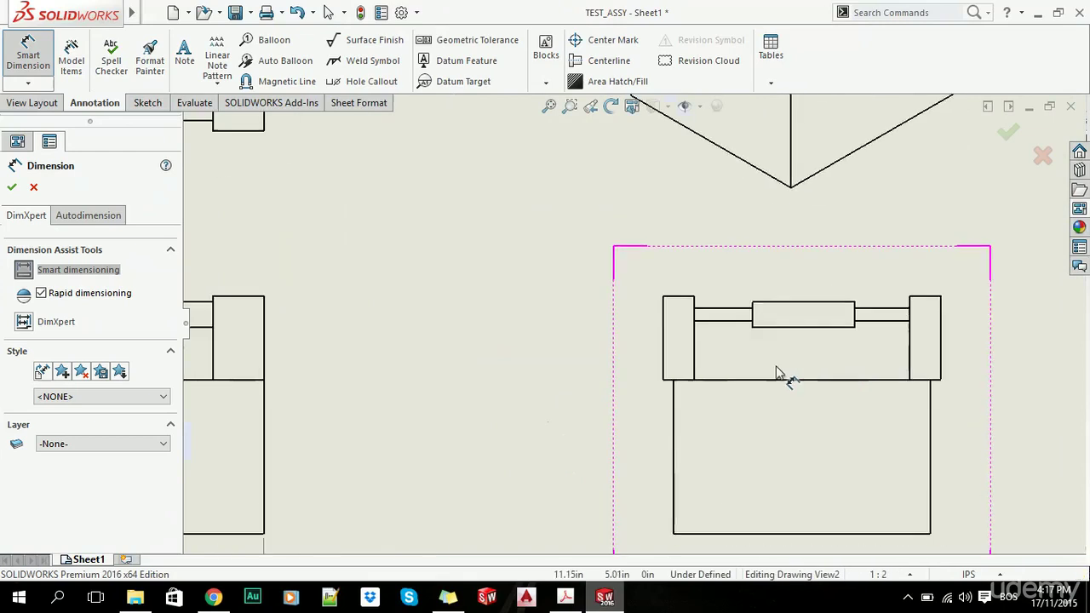
{"action": "left_click", "coordinate": [726, 309]}
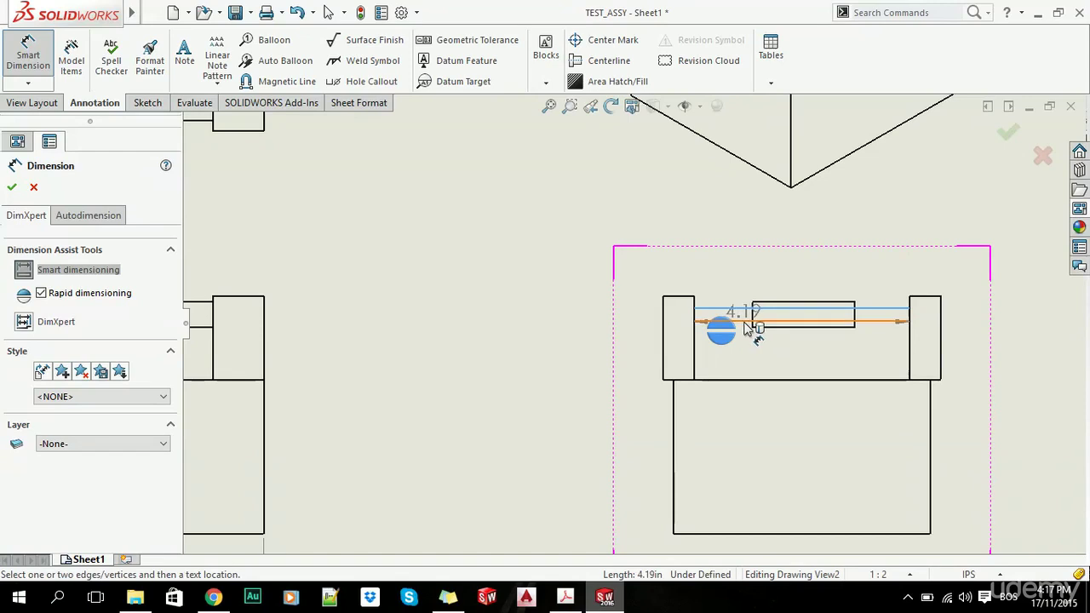
{"action": "left_click", "coordinate": [746, 322]}
{"action": "left_click", "coordinate": [530, 230]}
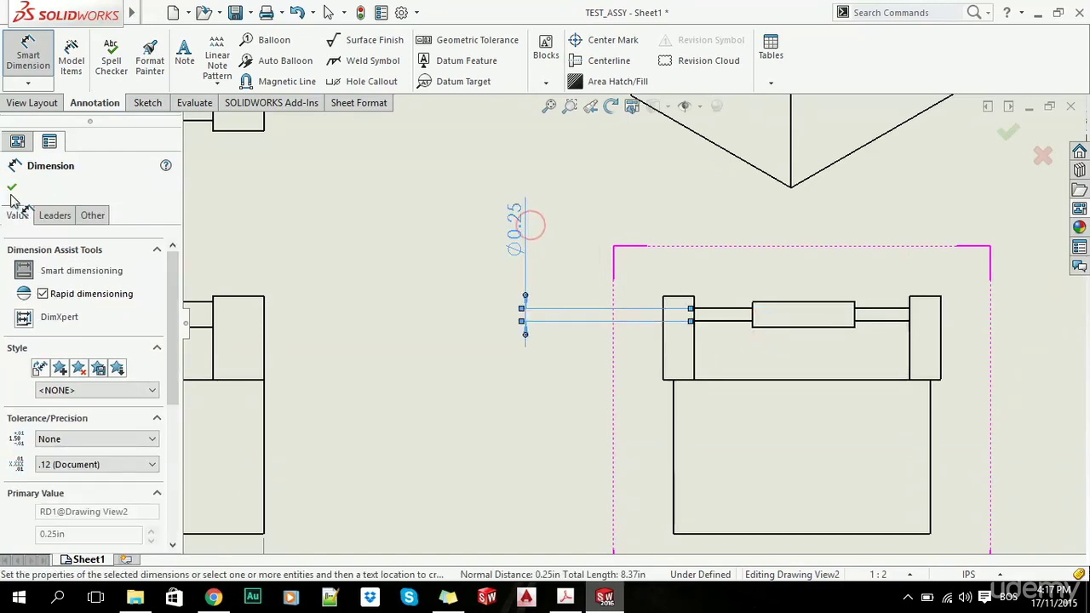
{"action": "left_click", "coordinate": [12, 187]}
{"action": "left_click", "coordinate": [519, 232]}
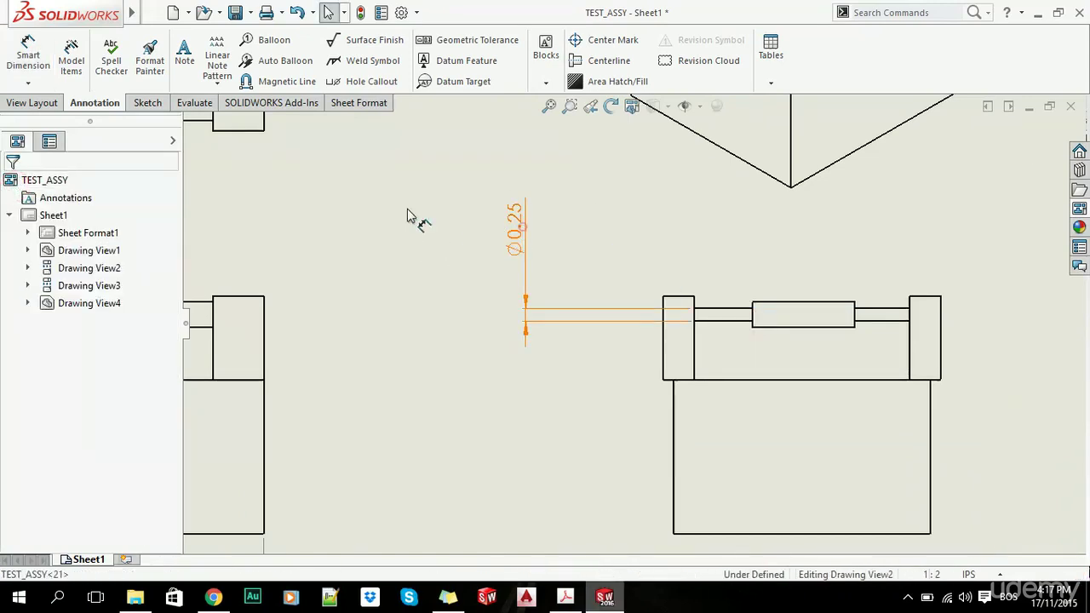
Try Basic, Bilateral and Limit tolerance types on Ø0.25, entering a 0.1 upper limit.
{"action": "mouse_move", "coordinate": [175, 253]}
{"action": "left_mouse_down"}
{"action": "mouse_move", "coordinate": [175, 298]}
{"action": "mouse_move", "coordinate": [175, 275]}
{"action": "left_mouse_up"}
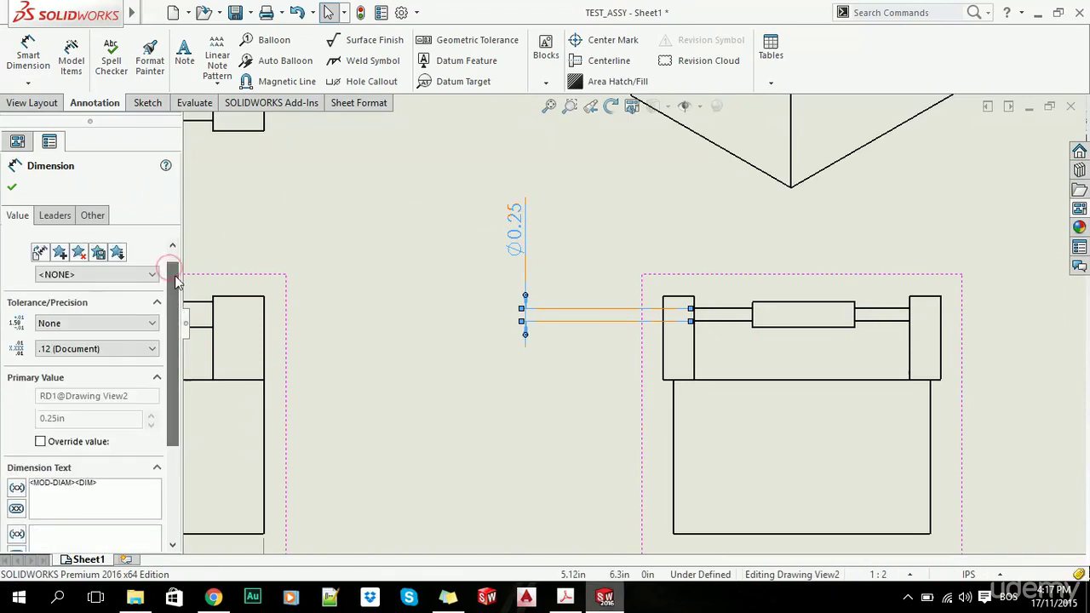
{"action": "left_click", "coordinate": [74, 326]}
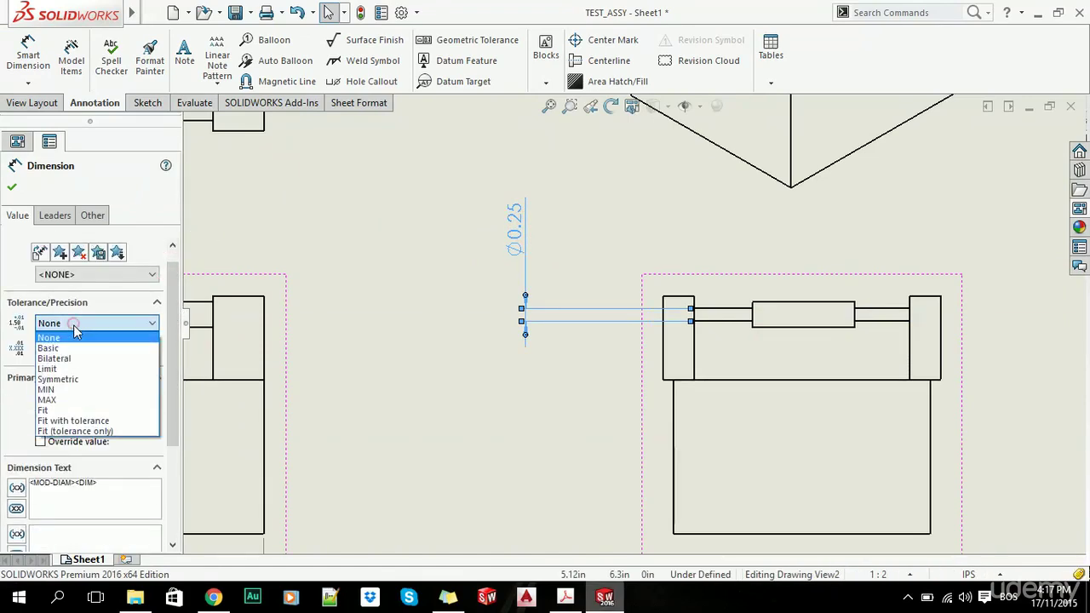
{"action": "left_click", "coordinate": [74, 349]}
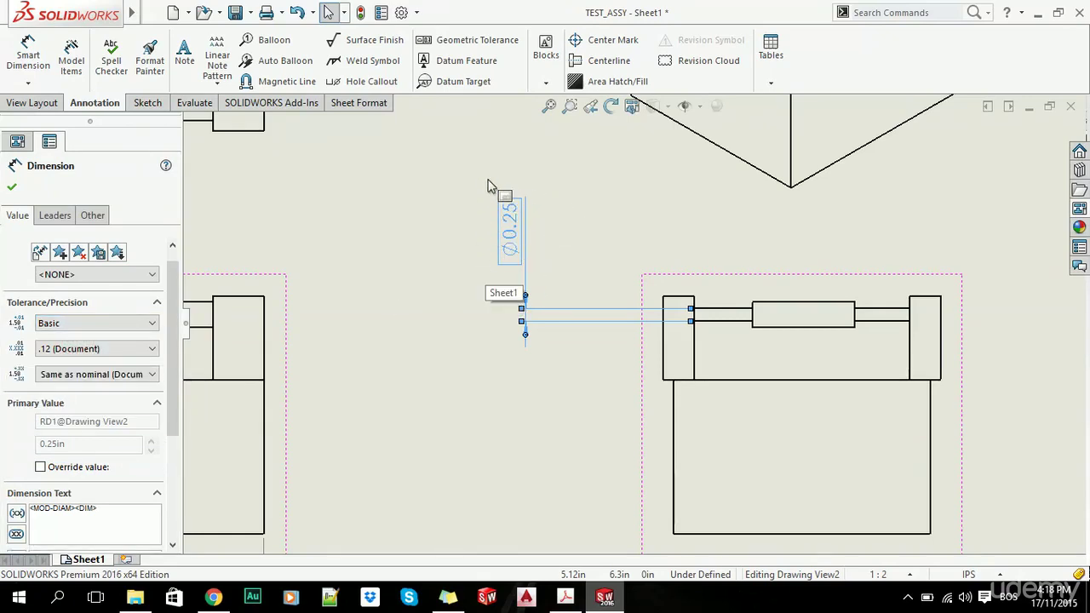
{"action": "left_click", "coordinate": [87, 349]}
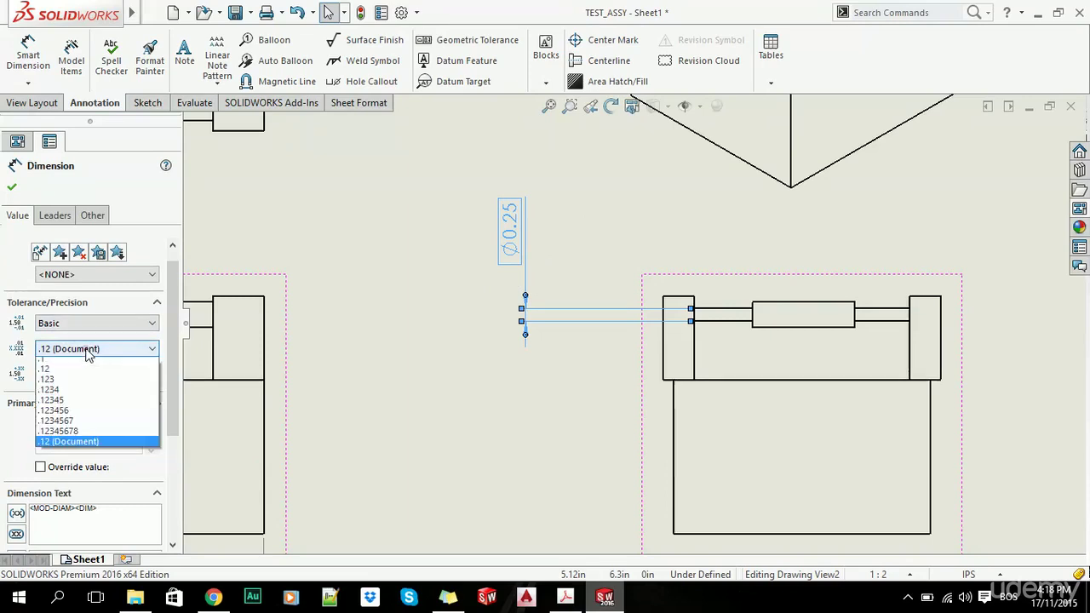
{"action": "left_click", "coordinate": [86, 349]}
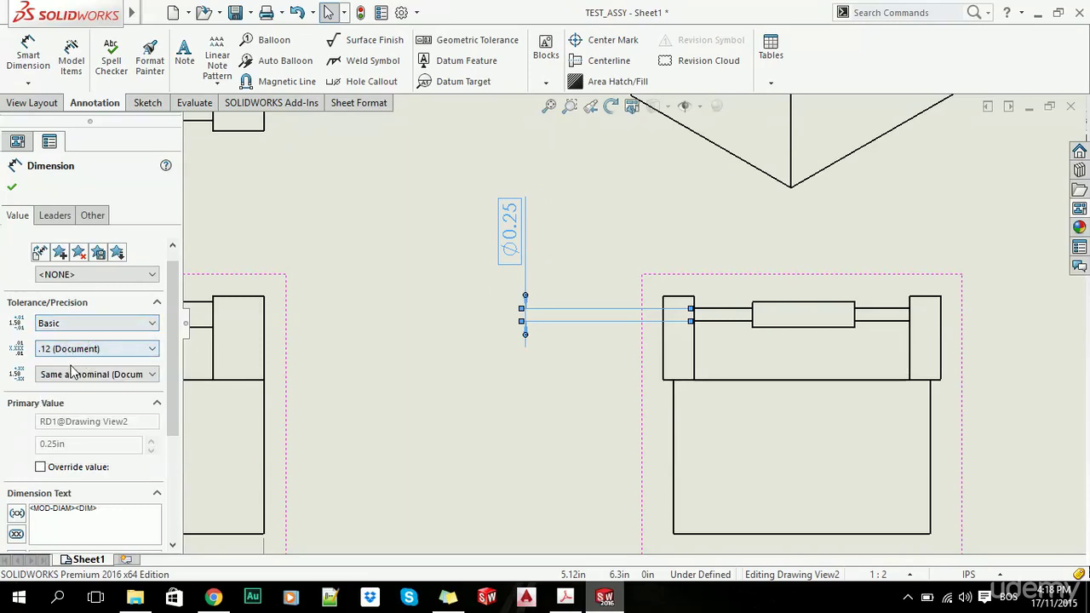
{"action": "left_click", "coordinate": [72, 324]}
{"action": "left_click", "coordinate": [76, 359]}
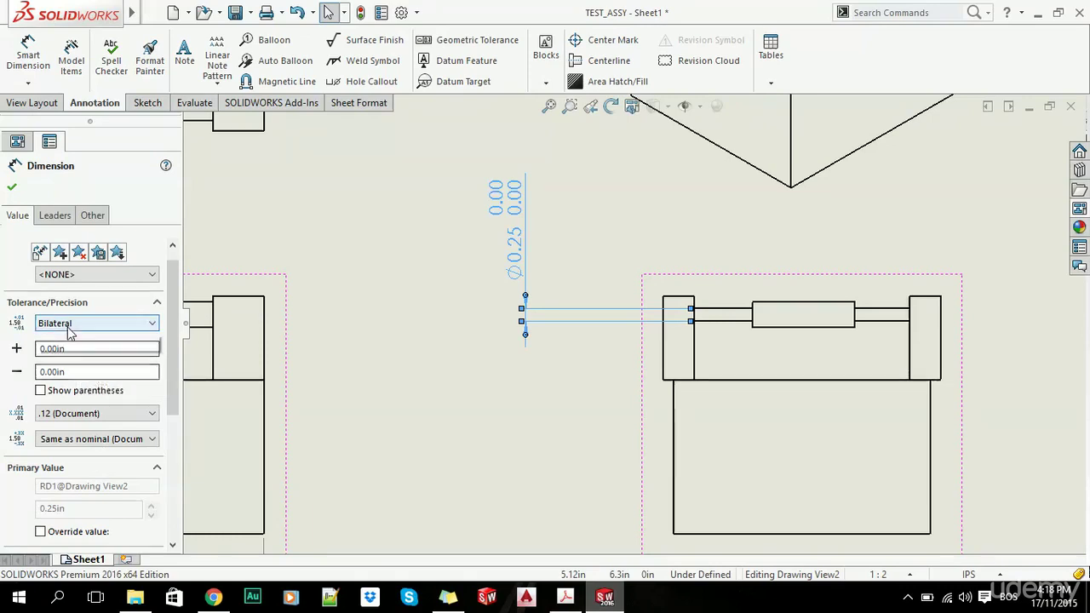
{"action": "left_click", "coordinate": [67, 323]}
{"action": "left_click", "coordinate": [67, 368]}
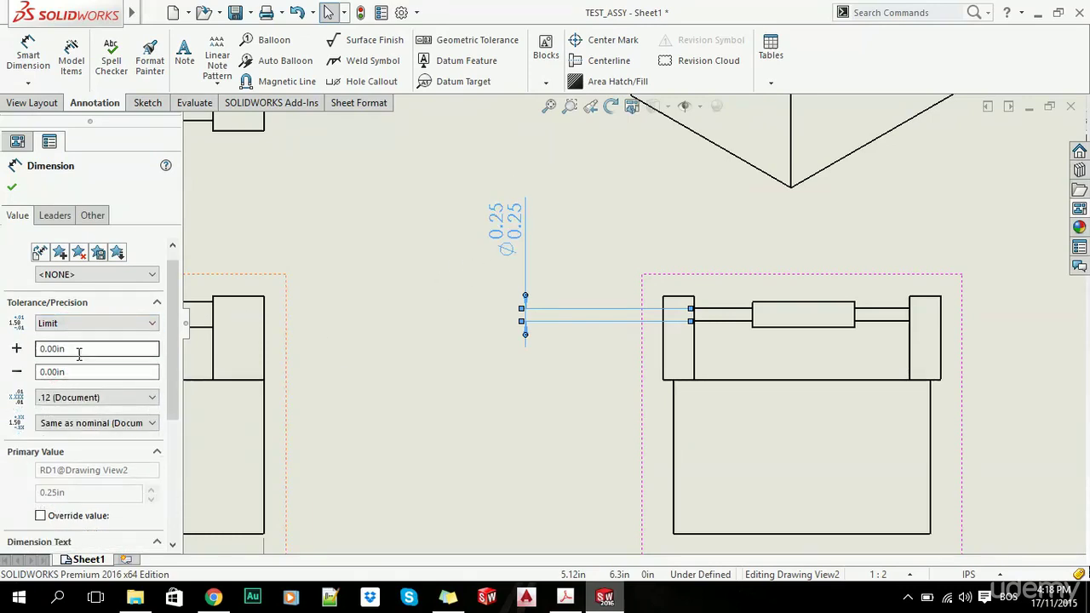
{"action": "double_click", "coordinate": [73, 349]}
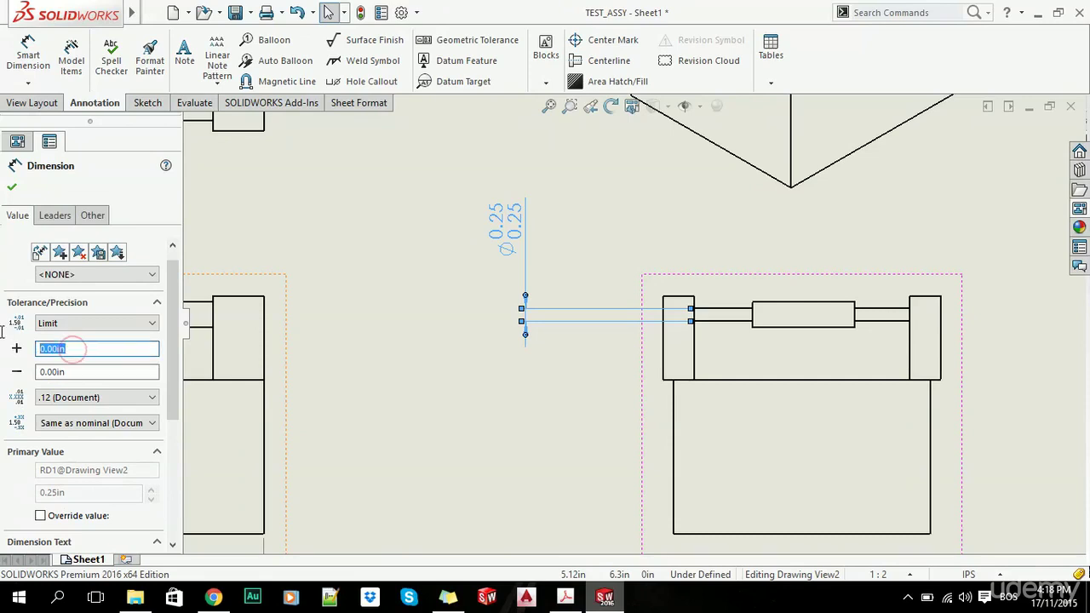
{"action": "type", "text": "0.1"}
{"action": "key", "text": "Tab"}
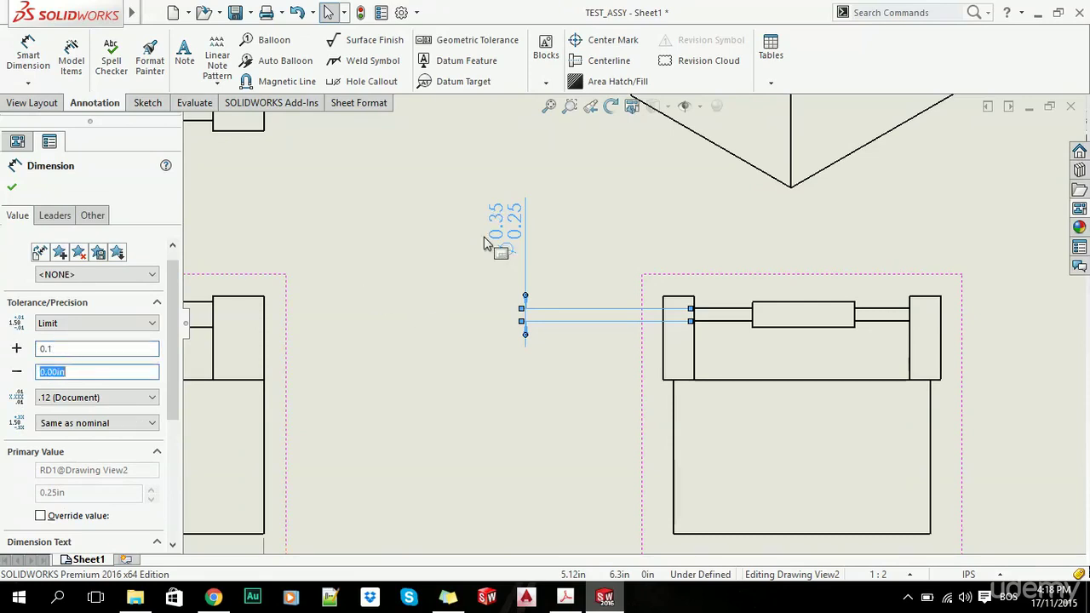
Set the Ø0.25 dimension's tolerance to Symmetric ±0.02 and accept it.
{"action": "left_click", "coordinate": [85, 323]}
{"action": "left_click", "coordinate": [64, 378]}
{"action": "double_click", "coordinate": [81, 349]}
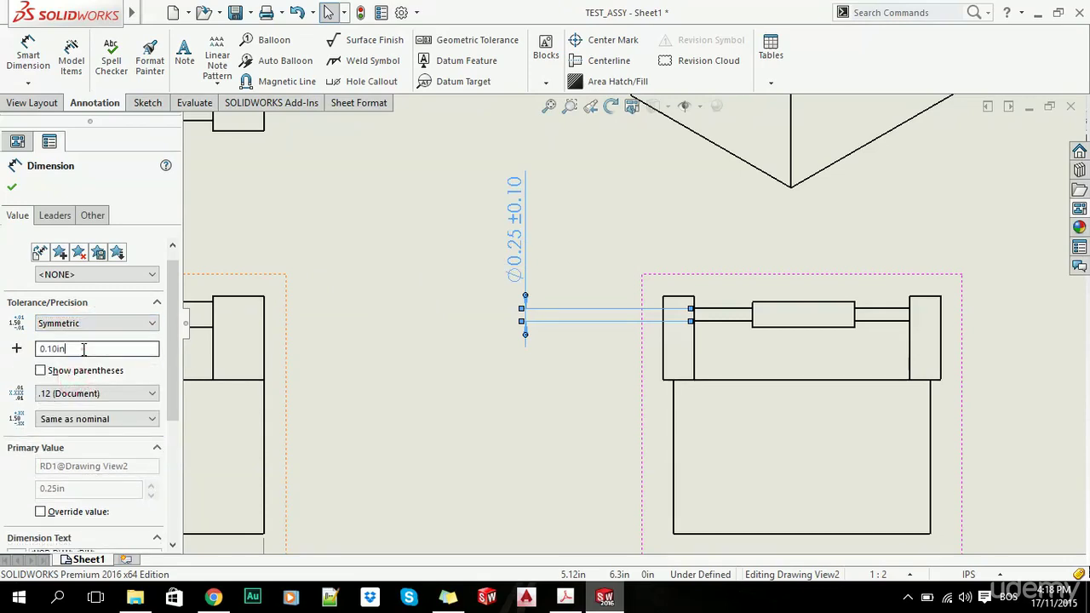
{"action": "type", "text": "0.2"}
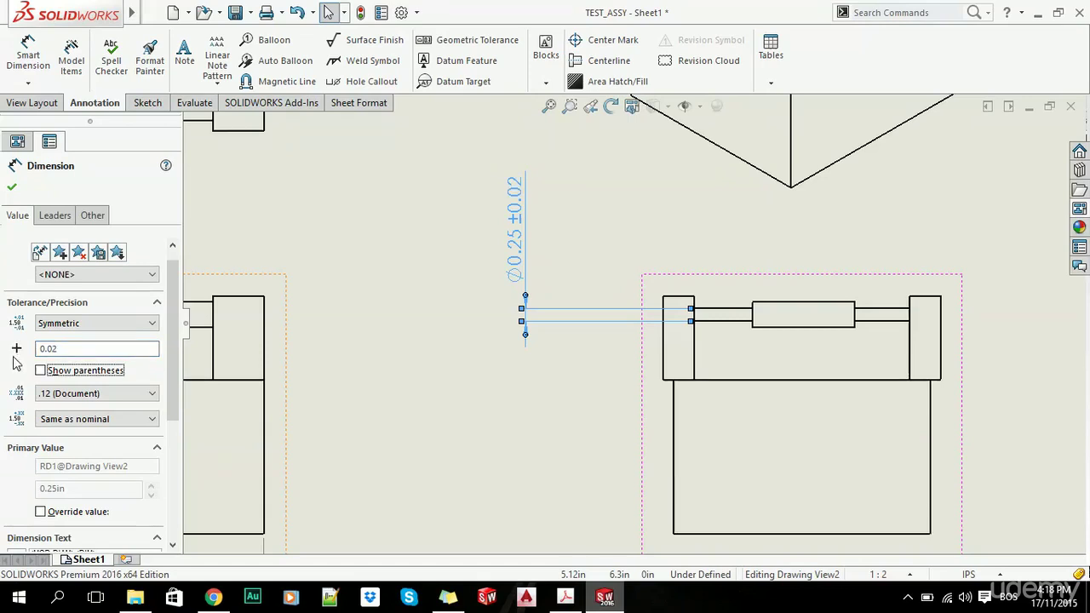
{"action": "left_click", "coordinate": [12, 186]}
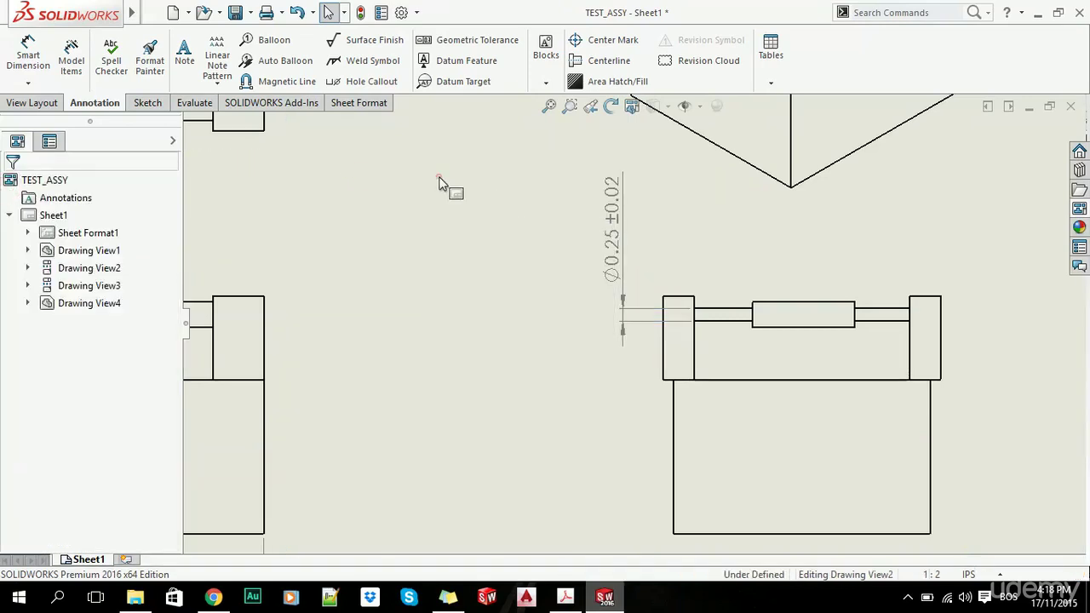
Start a geometric tolerance frame using the flatness symbol.
{"action": "scroll", "coordinate": [662, 398], "scroll_direction": "up", "scroll_amount": 5}
{"action": "scroll", "coordinate": [662, 398], "scroll_direction": "up", "scroll_amount": 2}
{"action": "scroll", "coordinate": [654, 332], "scroll_direction": "down", "scroll_amount": 4}
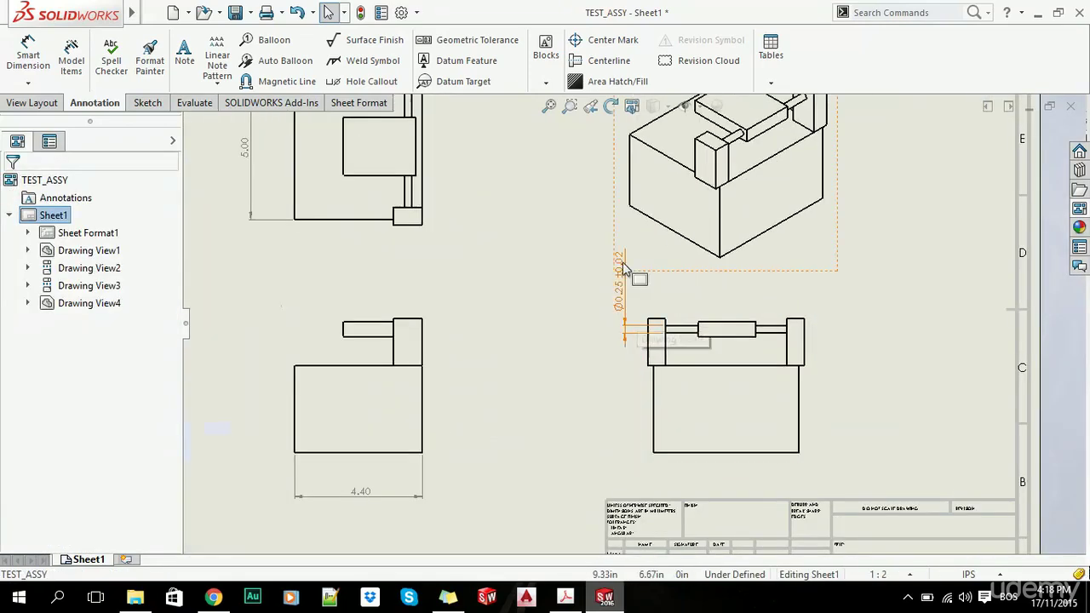
{"action": "key", "text": "f"}
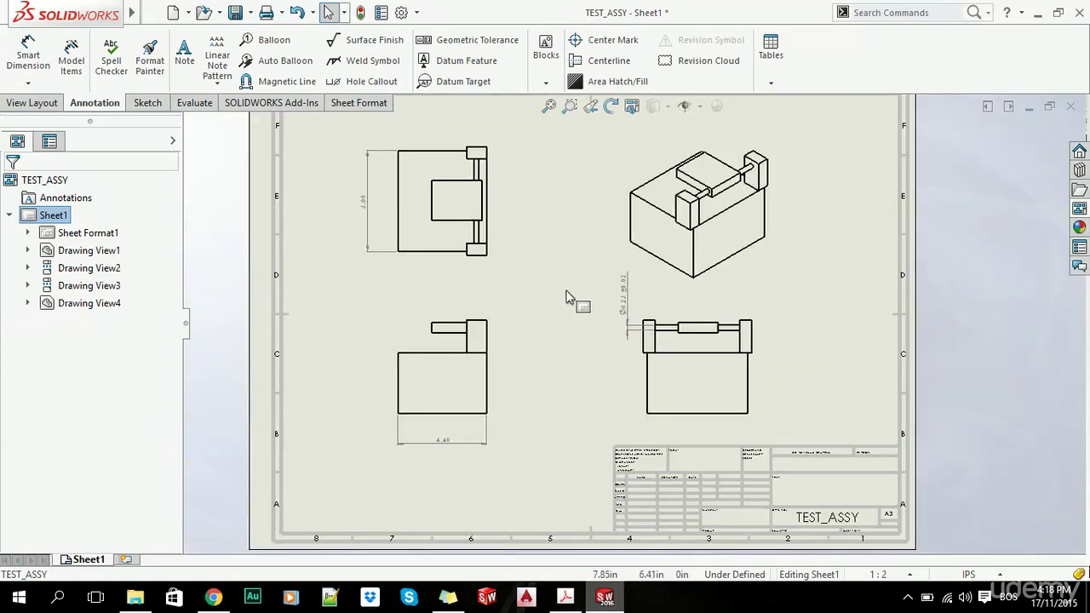
{"action": "left_click", "coordinate": [442, 46]}
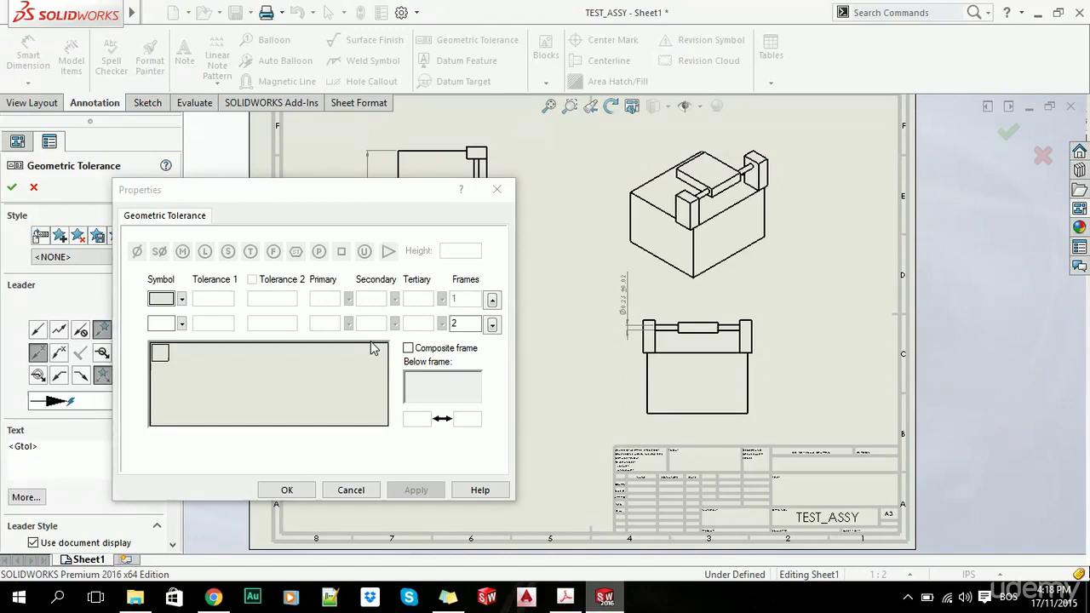
{"action": "left_click", "coordinate": [181, 299]}
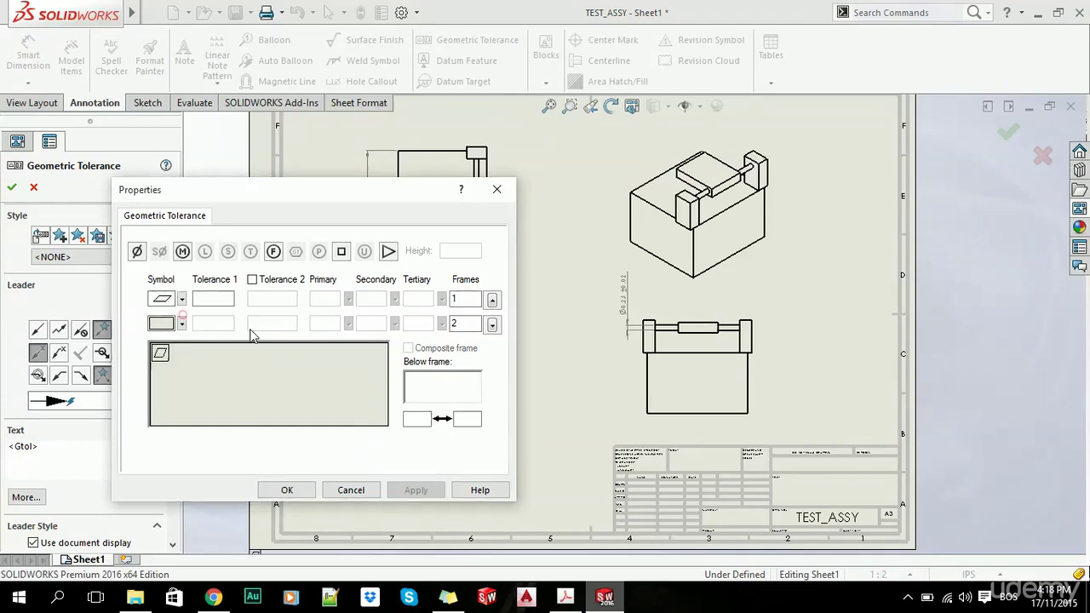
{"action": "left_click", "coordinate": [188, 315]}
Attach the frame's leader to the lower-right view's edge, place it, and enter 0.02.
{"action": "scroll", "coordinate": [639, 332], "scroll_direction": "down", "scroll_amount": 4}
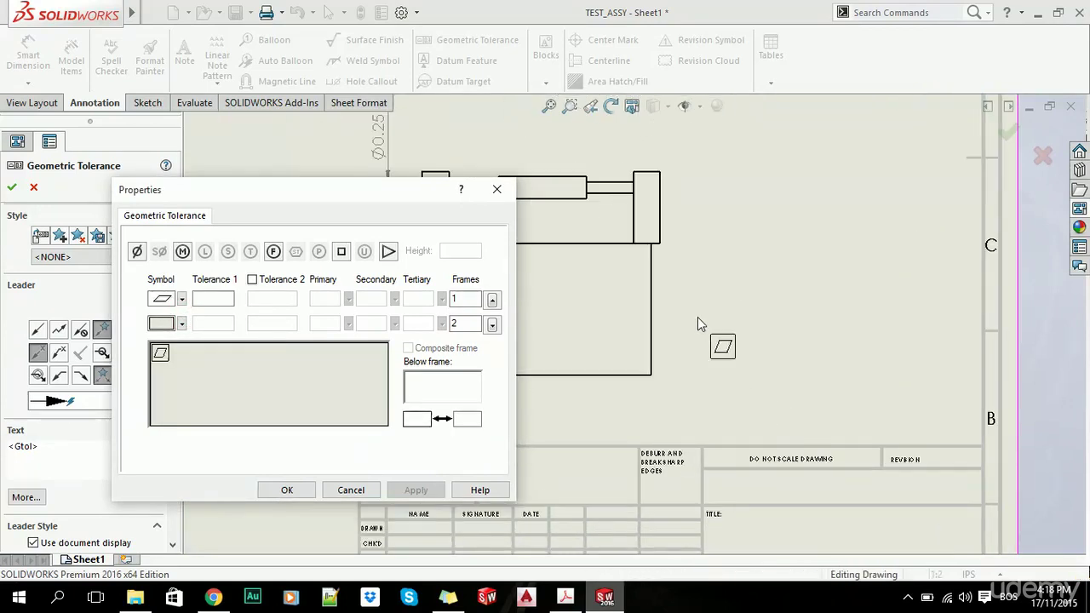
{"action": "left_click", "coordinate": [654, 293]}
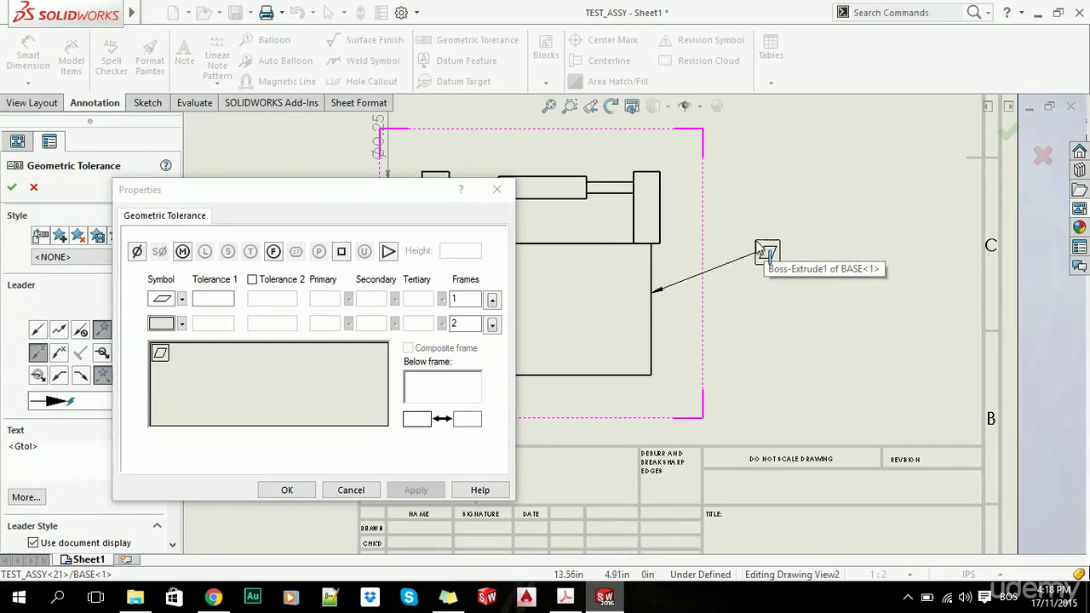
{"action": "left_click", "coordinate": [754, 229]}
{"action": "left_click", "coordinate": [765, 199]}
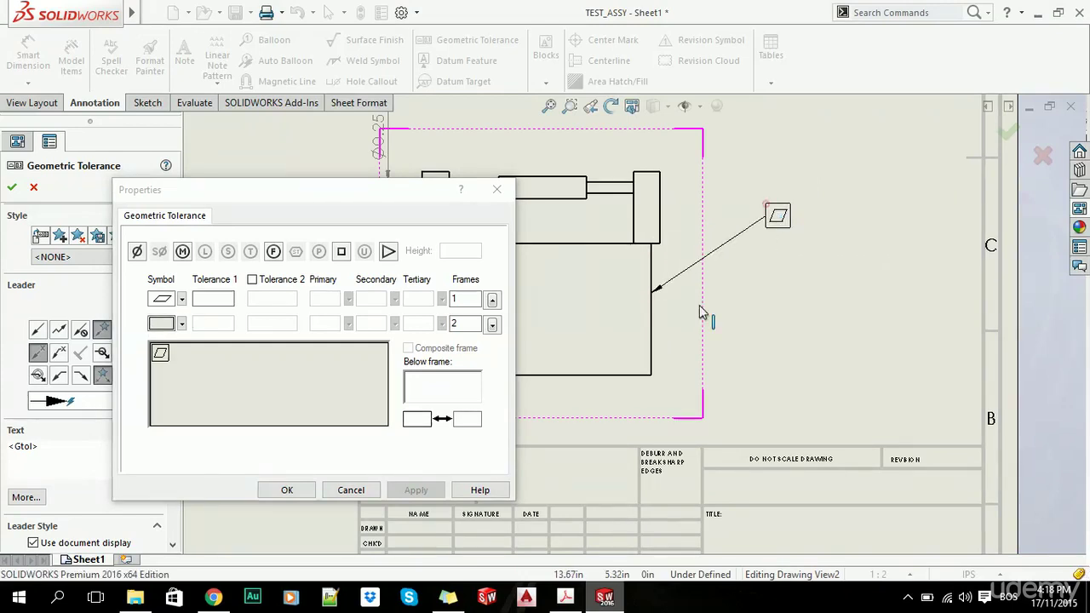
{"action": "left_click", "coordinate": [212, 300]}
{"action": "type", "text": "0.02"}
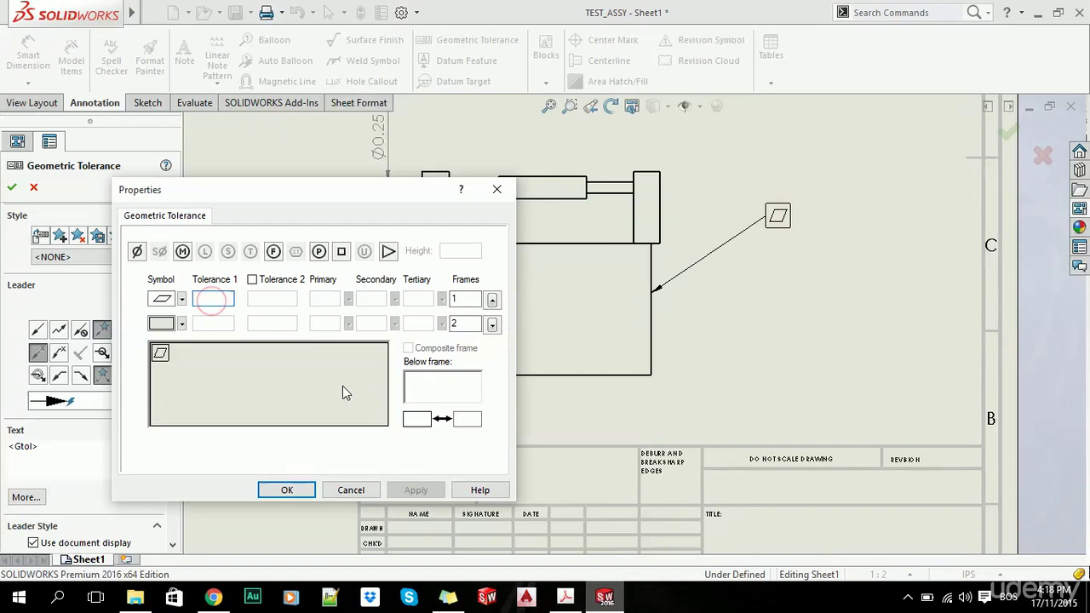
{"action": "key", "text": "Tab"}
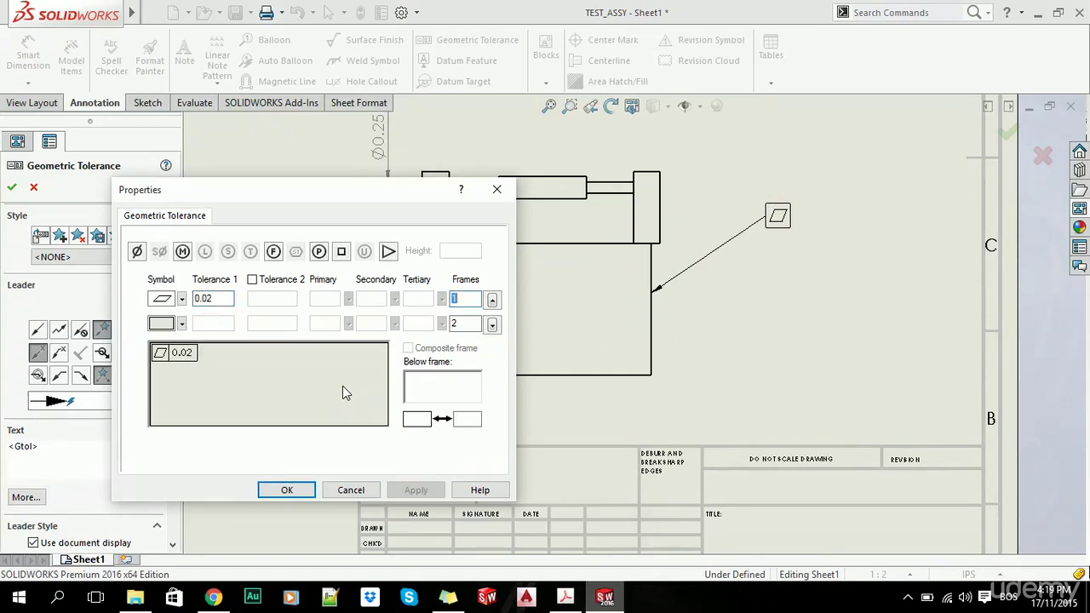
Confirm the flatness frame's 0.02 Tolerance 1 value in its properties, then deselect it.
{"action": "left_click", "coordinate": [300, 483]}
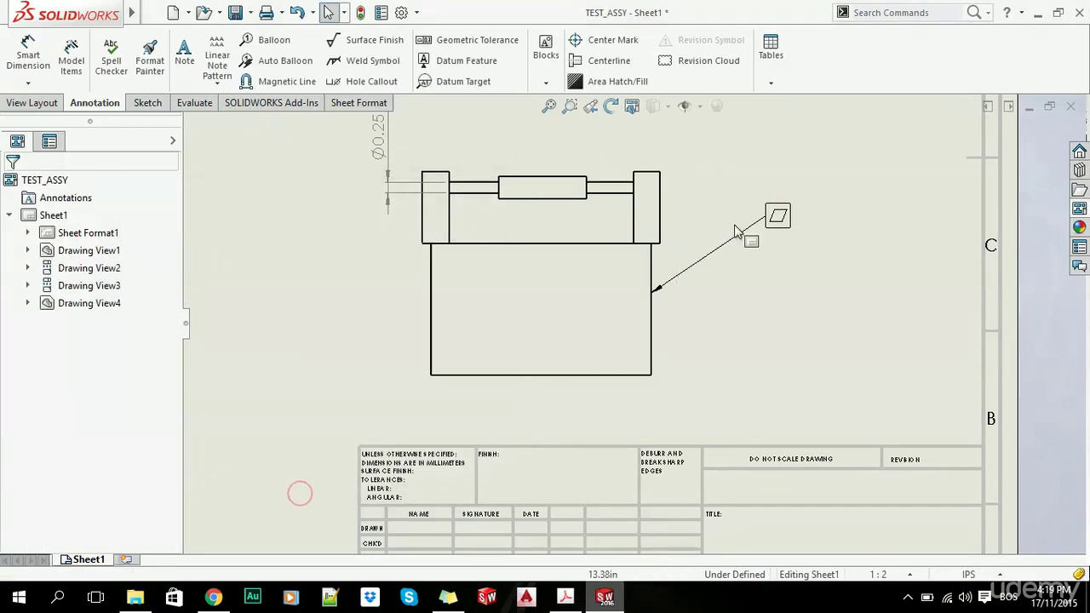
{"action": "left_click", "coordinate": [789, 229]}
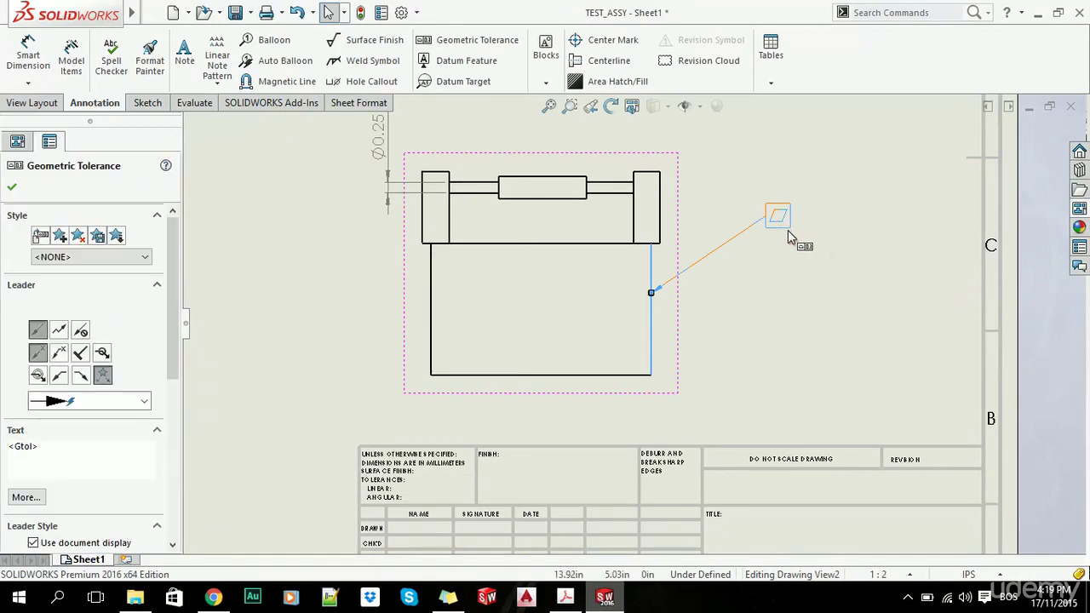
{"action": "scroll", "coordinate": [175, 323], "scroll_direction": "down", "scroll_amount": 5}
{"action": "scroll", "coordinate": [174, 324], "scroll_direction": "up", "scroll_amount": 5}
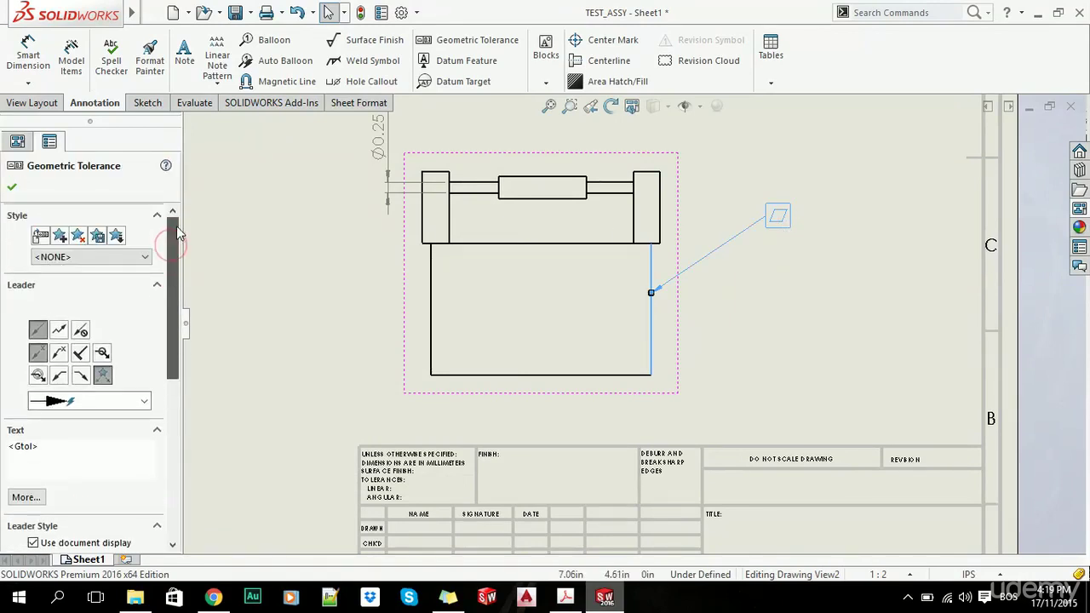
{"action": "double_click", "coordinate": [779, 217]}
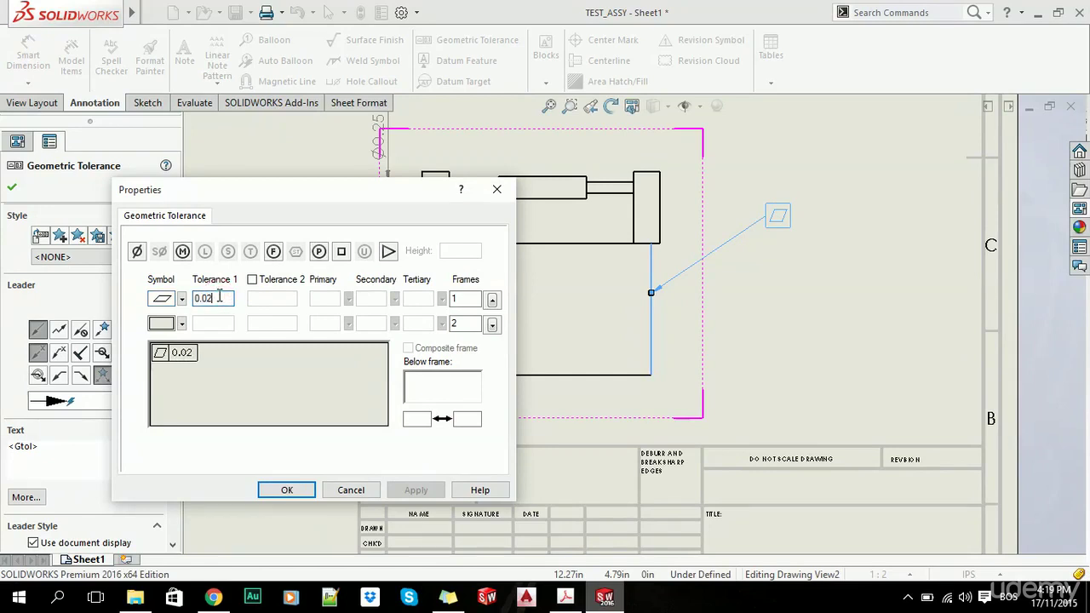
{"action": "left_click", "coordinate": [287, 490]}
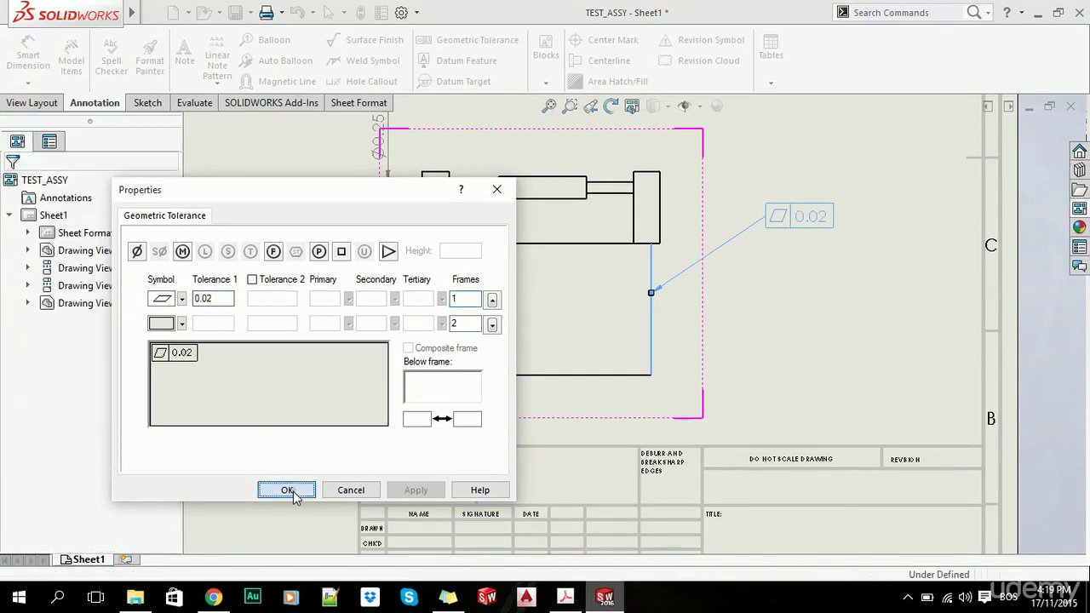
{"action": "double_click", "coordinate": [805, 219]}
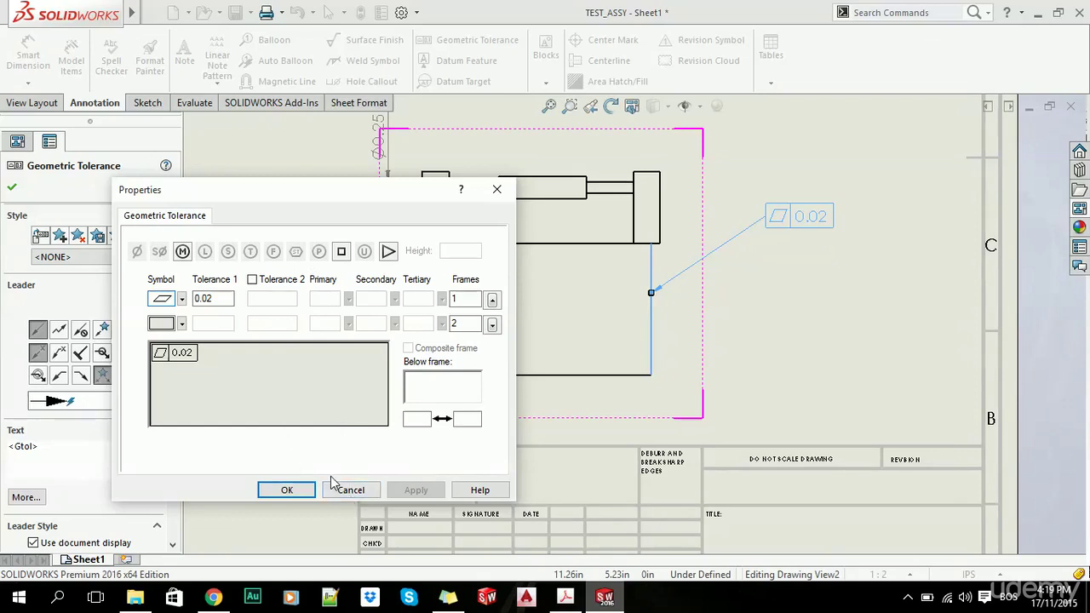
{"action": "left_click", "coordinate": [288, 490]}
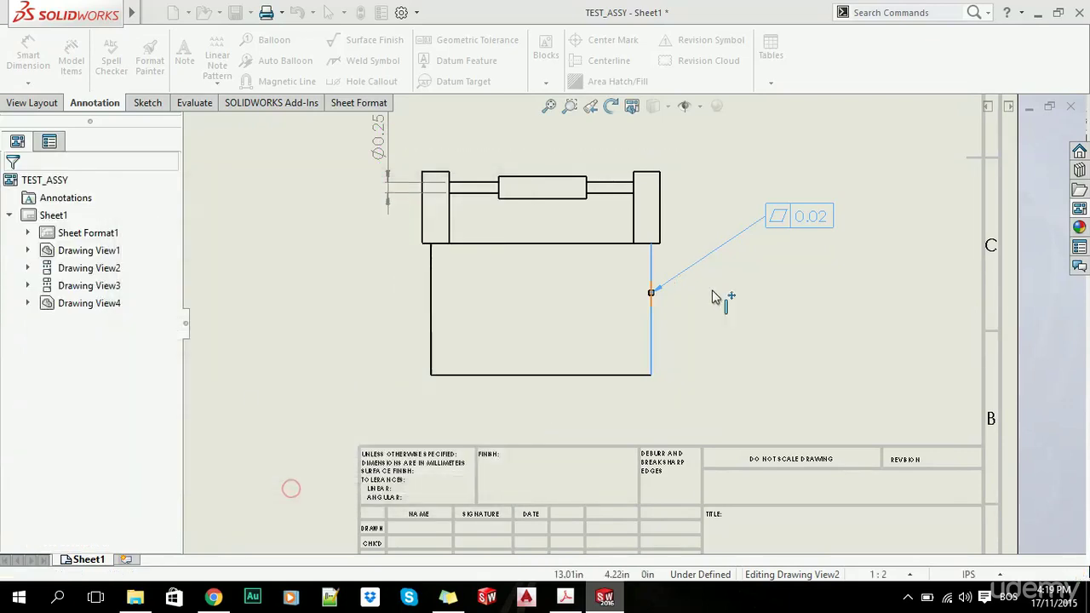
{"action": "left_click", "coordinate": [1018, 326]}
Place datum feature flag A with its leader on the lower-left view's right edge.
{"action": "scroll", "coordinate": [713, 281], "scroll_direction": "up", "scroll_amount": 2}
{"action": "scroll", "coordinate": [714, 281], "scroll_direction": "up", "scroll_amount": 2}
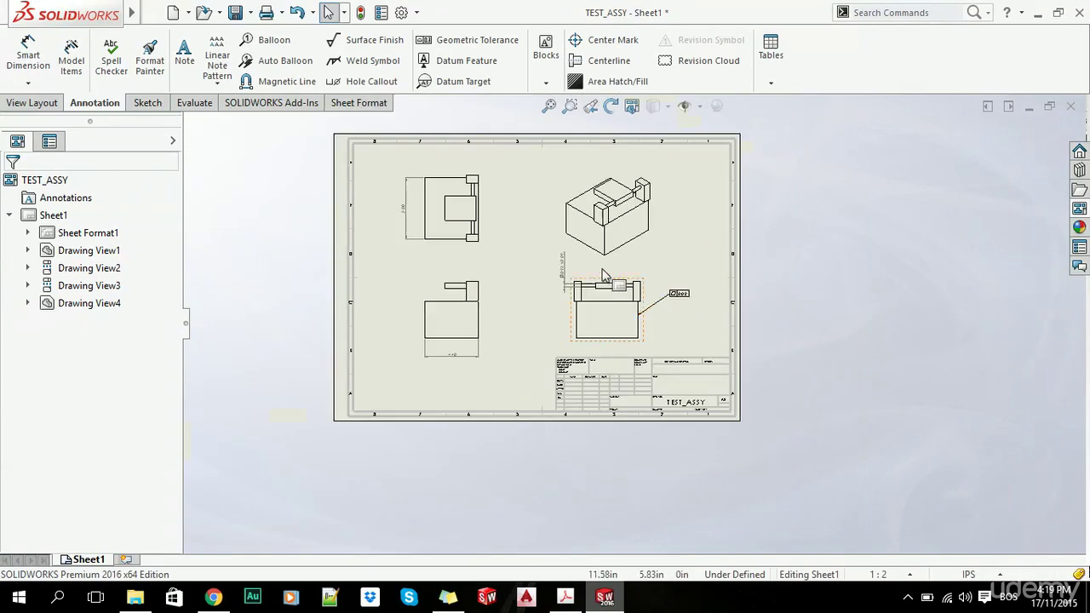
{"action": "left_click", "coordinate": [549, 106]}
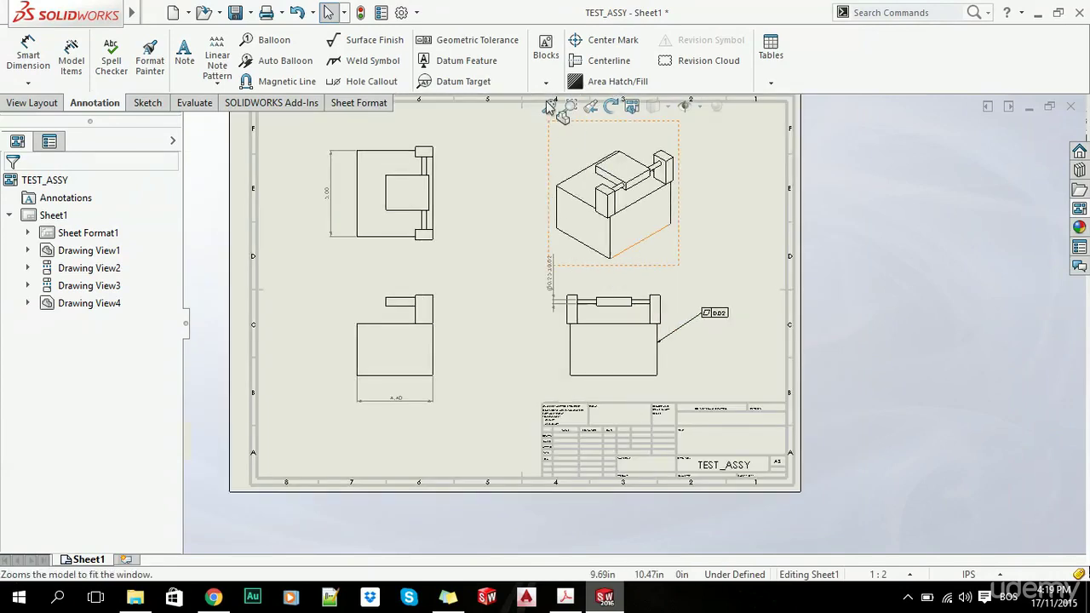
{"action": "left_click", "coordinate": [468, 59]}
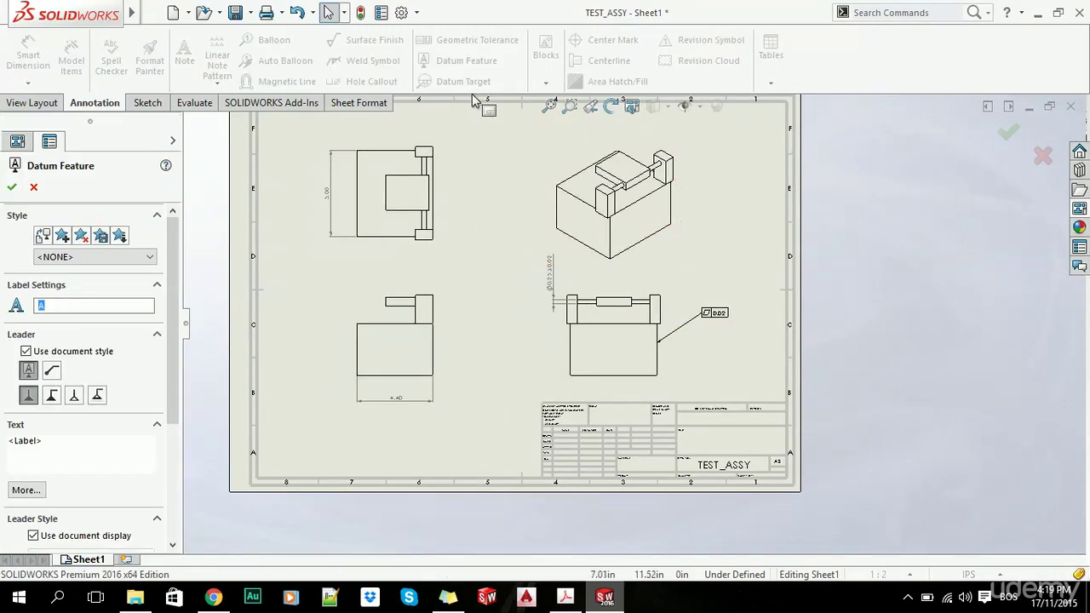
{"action": "scroll", "coordinate": [426, 417], "scroll_direction": "down", "scroll_amount": 4}
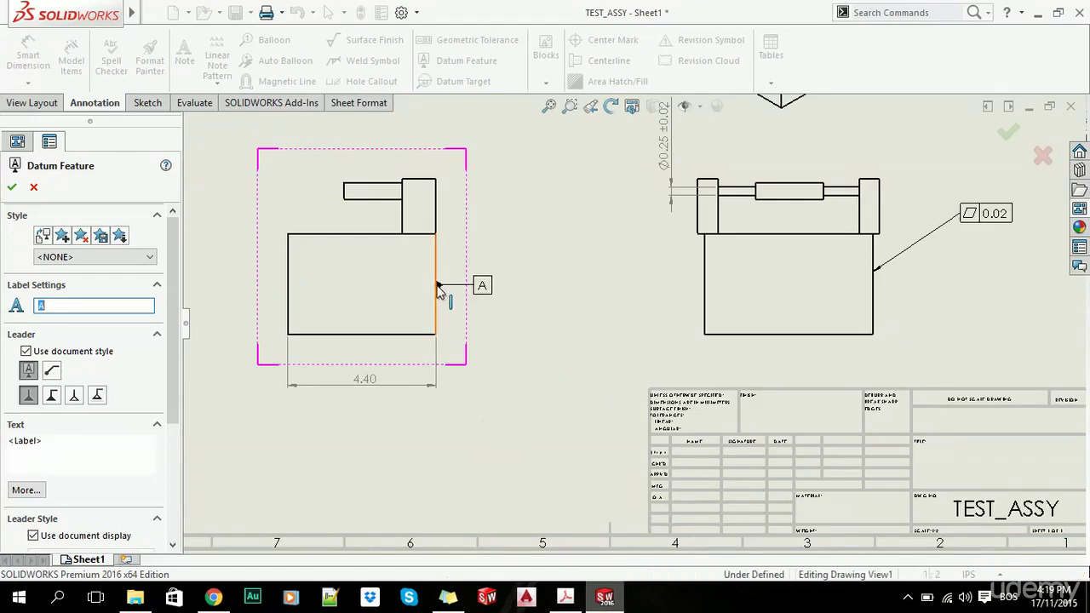
{"action": "left_click", "coordinate": [436, 287]}
{"action": "left_click", "coordinate": [480, 282]}
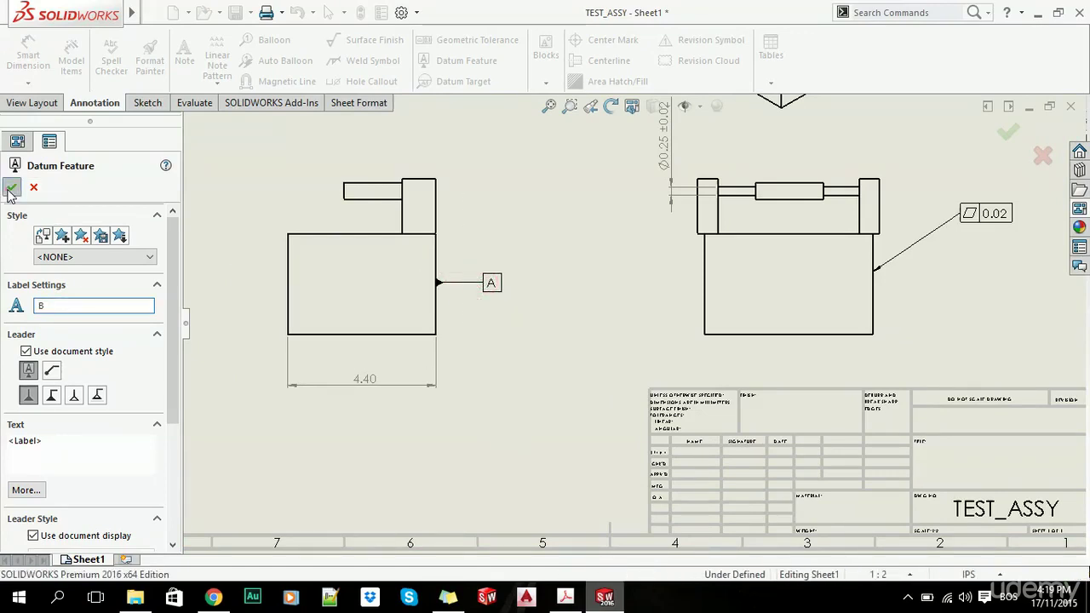
{"action": "left_click", "coordinate": [11, 186]}
{"action": "scroll", "coordinate": [628, 315], "scroll_direction": "up", "scroll_amount": 2}
{"action": "scroll", "coordinate": [905, 309], "scroll_direction": "down", "scroll_amount": 3}
{"action": "scroll", "coordinate": [976, 277], "scroll_direction": "up", "scroll_amount": 3}
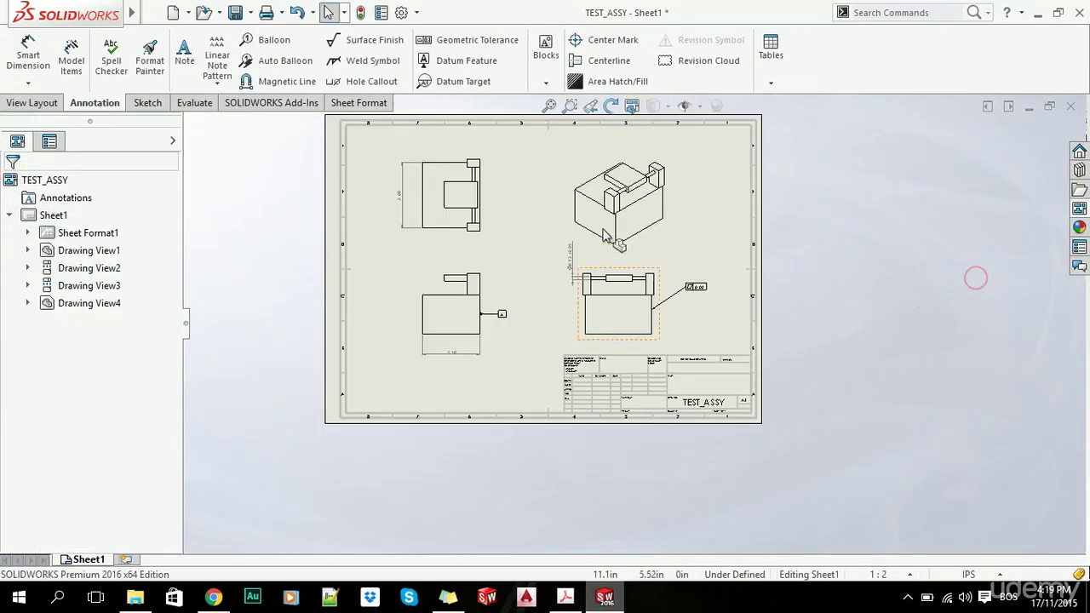
{"action": "scroll", "coordinate": [672, 319], "scroll_direction": "down", "scroll_amount": 3}
Review the flatness frame's properties and cancel without changes.
{"action": "double_click", "coordinate": [745, 314]}
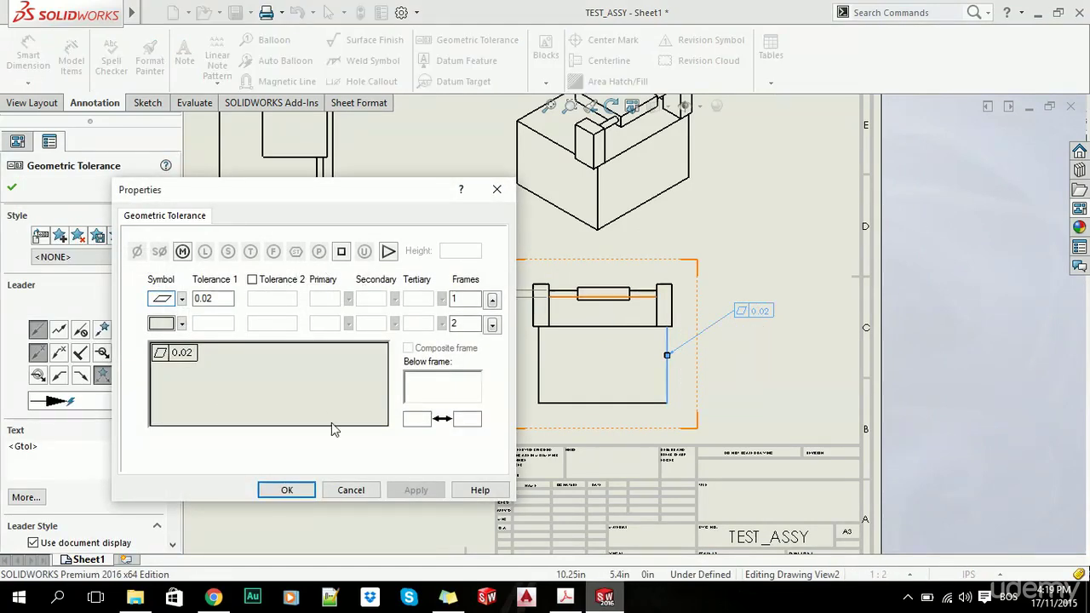
{"action": "left_click", "coordinate": [347, 492]}
{"action": "left_click", "coordinate": [972, 350]}
Close the TEST_ASSY drawing window, bringing up the save-changes prompt.
{"action": "key", "text": "f"}
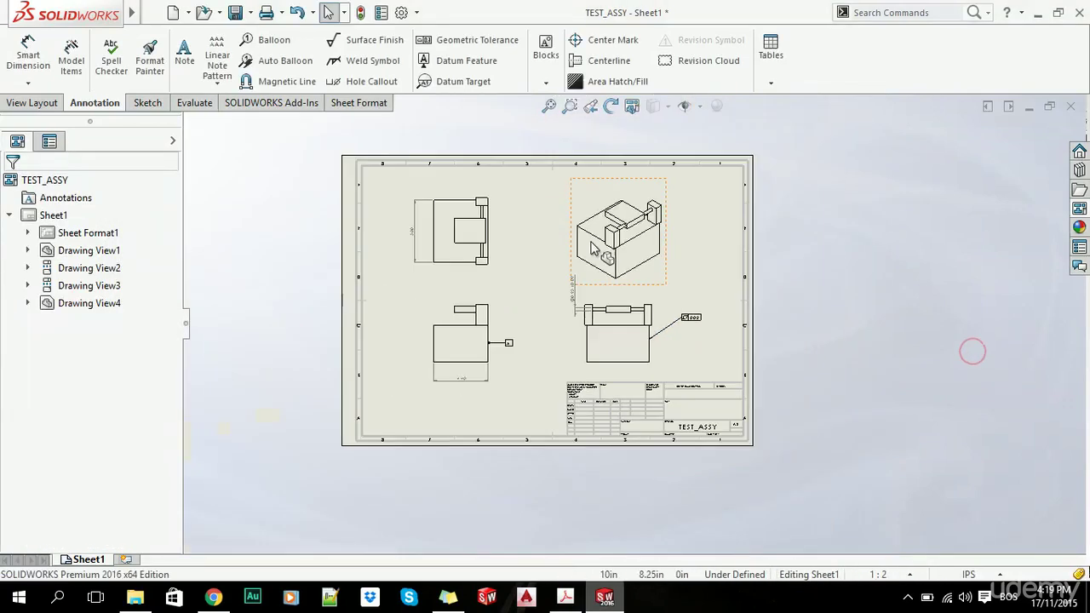
{"action": "scroll", "coordinate": [558, 235], "scroll_direction": "down", "scroll_amount": 2}
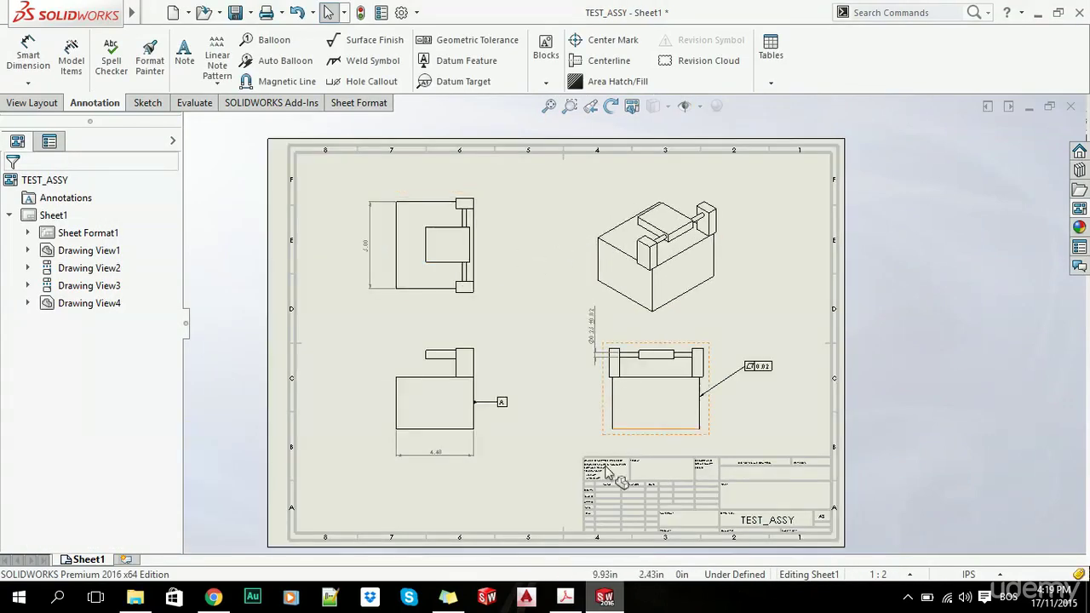
{"action": "scroll", "coordinate": [688, 383], "scroll_direction": "down", "scroll_amount": 2}
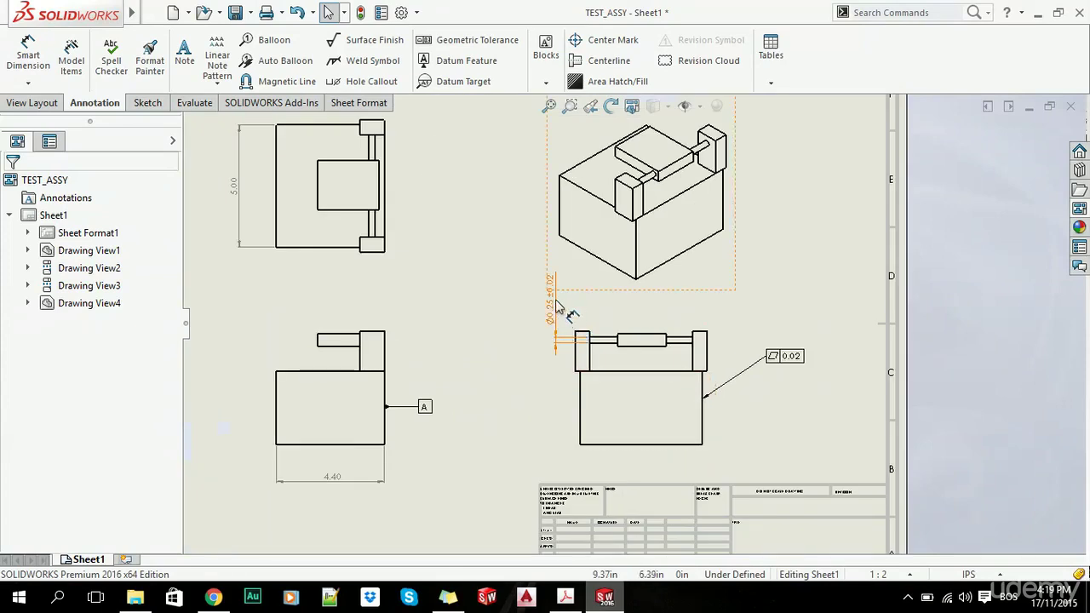
{"action": "key", "text": "f"}
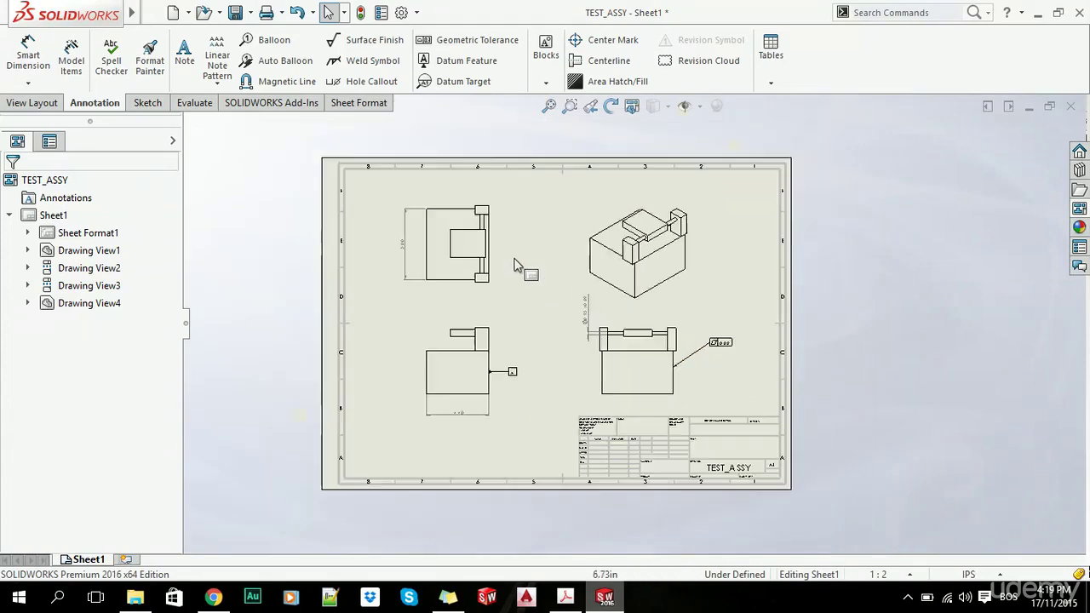
{"action": "scroll", "coordinate": [615, 325], "scroll_direction": "down", "scroll_amount": 1}
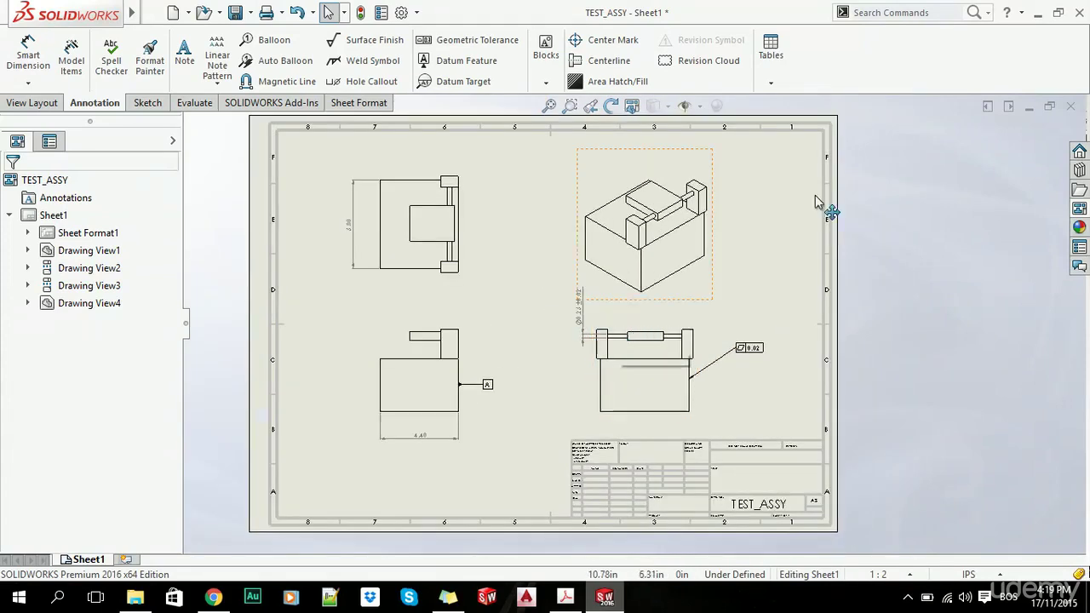
{"action": "left_click", "coordinate": [1073, 105]}
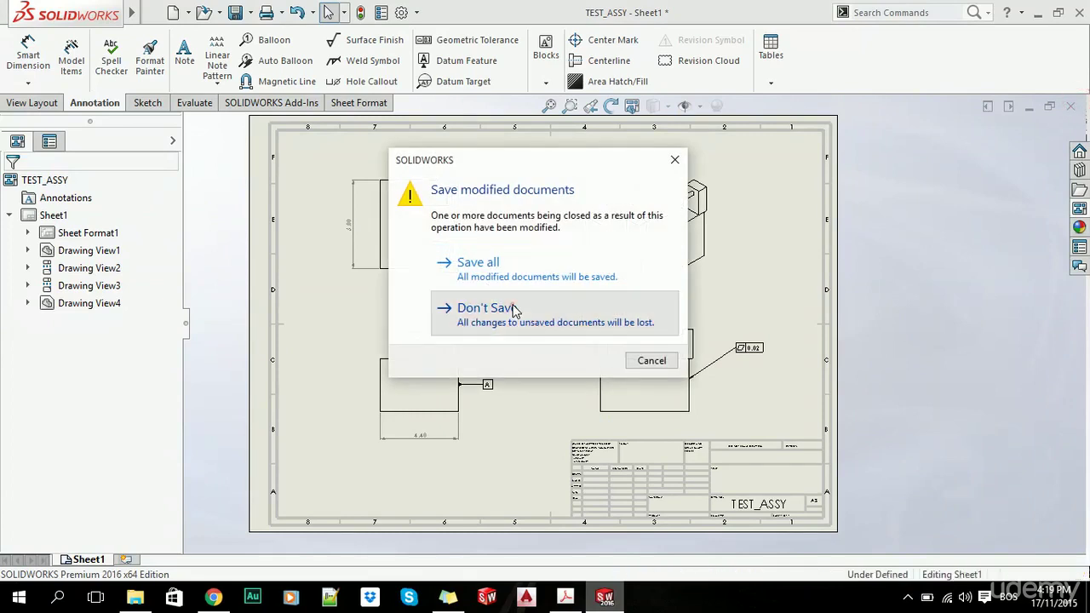